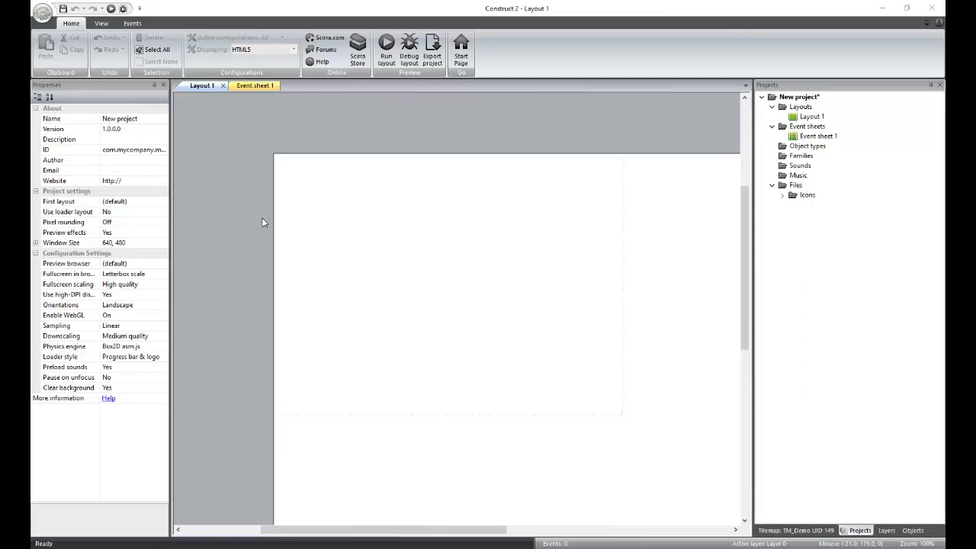
Step: Set the layout size to 640, 480 by copying the project's window size value
click(142, 242)
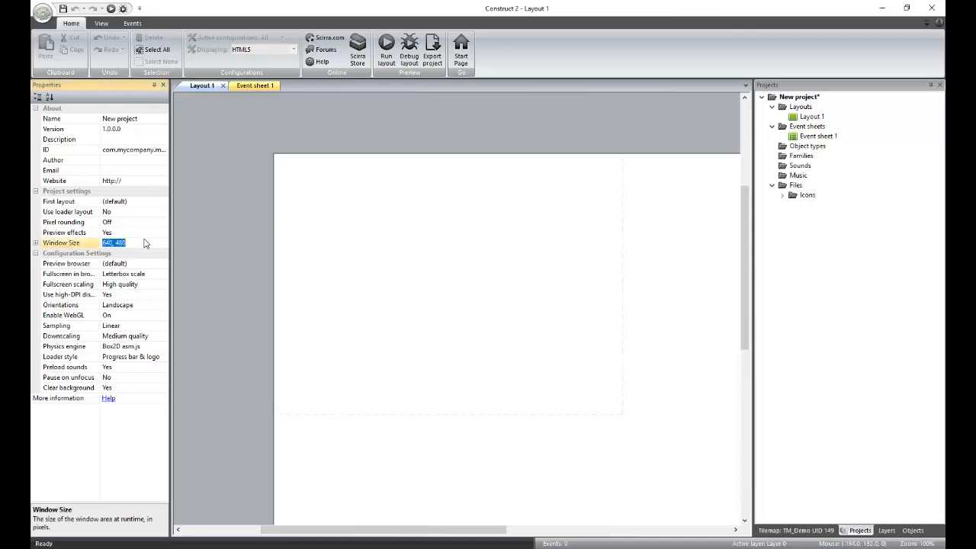
right_click(144, 243)
click(179, 272)
click(260, 256)
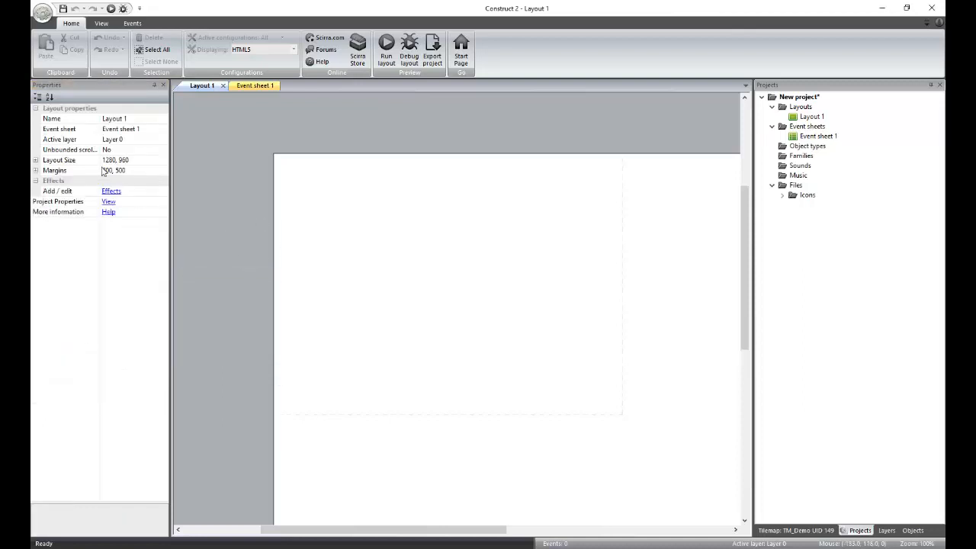
click(119, 160)
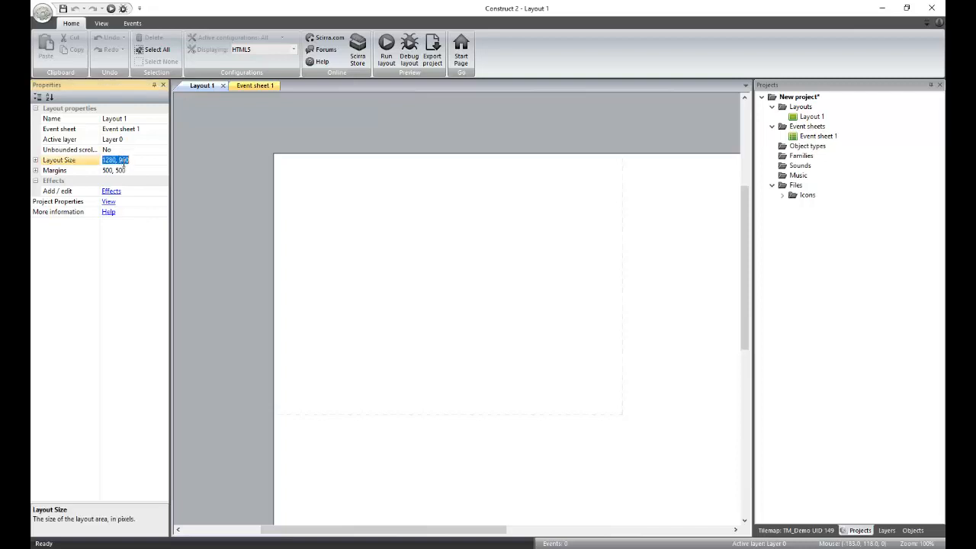
key(ctrl+v)
key(Return)
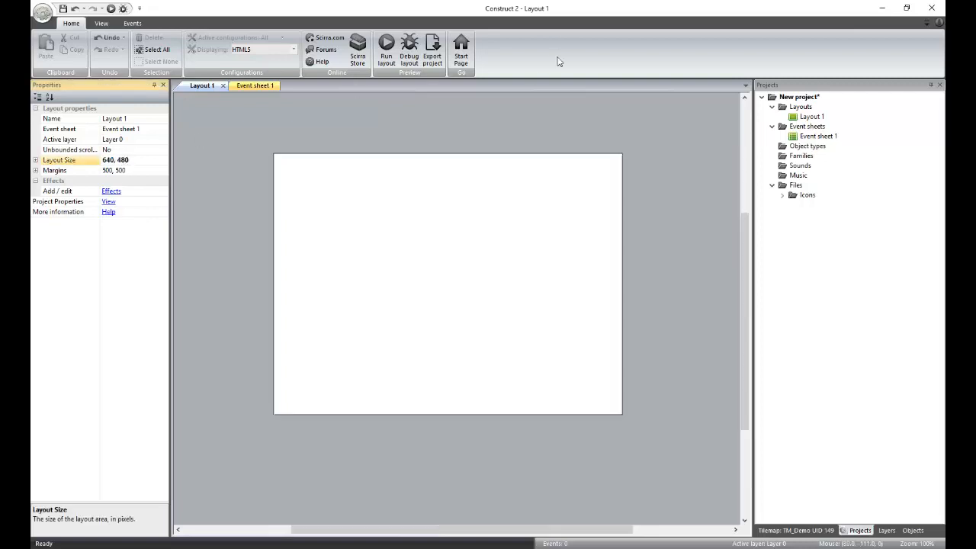
Step: Insert a sprite into the layout and fill its image with near-black (RGB 0, 4, 5)
double_click(416, 275)
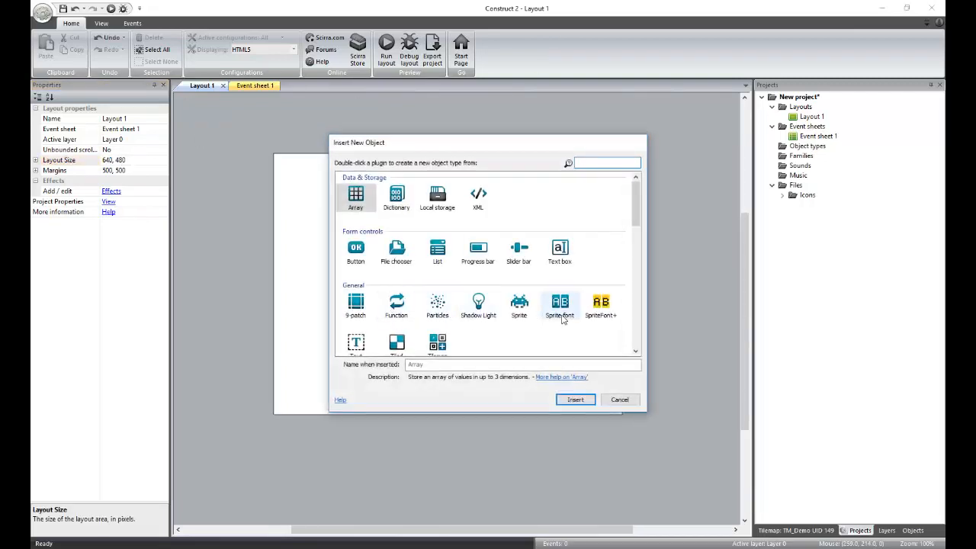
double_click(532, 318)
click(516, 301)
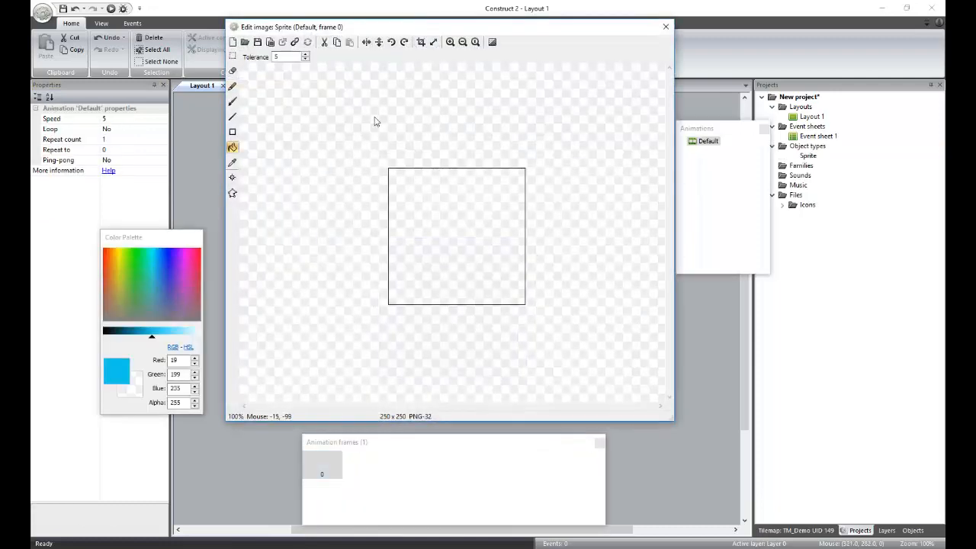
drag(152, 338, 102, 339)
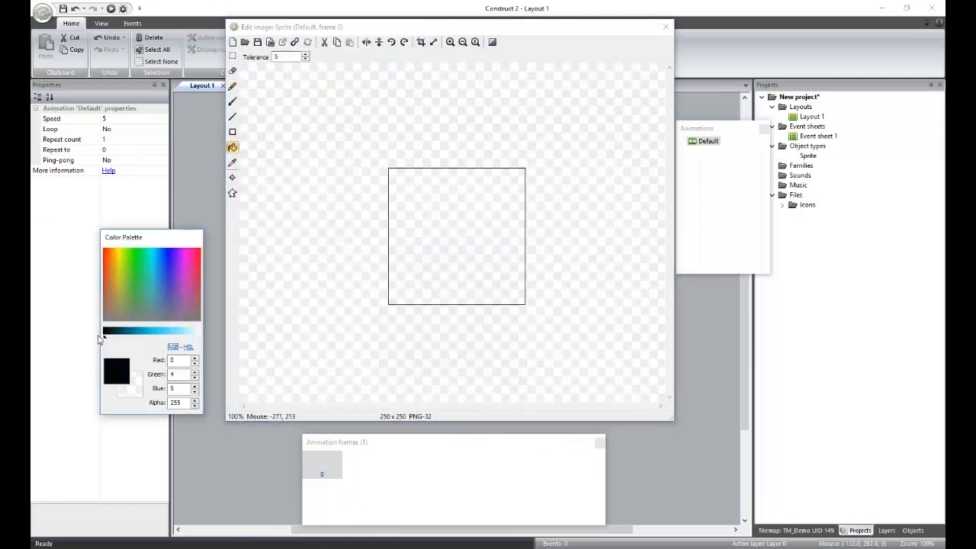
click(448, 247)
click(666, 27)
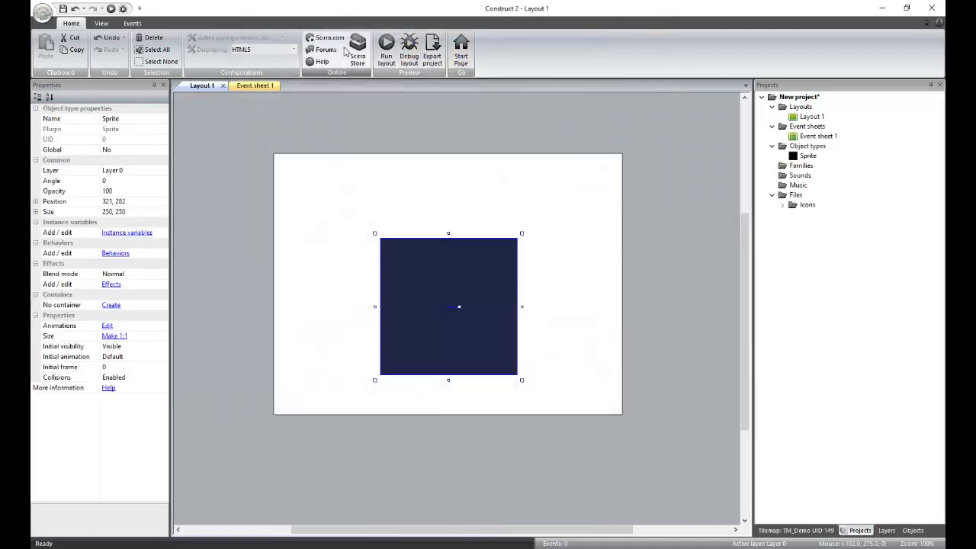
Step: Enable snapping to a visible grid and reshape the black sprite into a 640 by 64 floor along the layout's lower edge
click(101, 23)
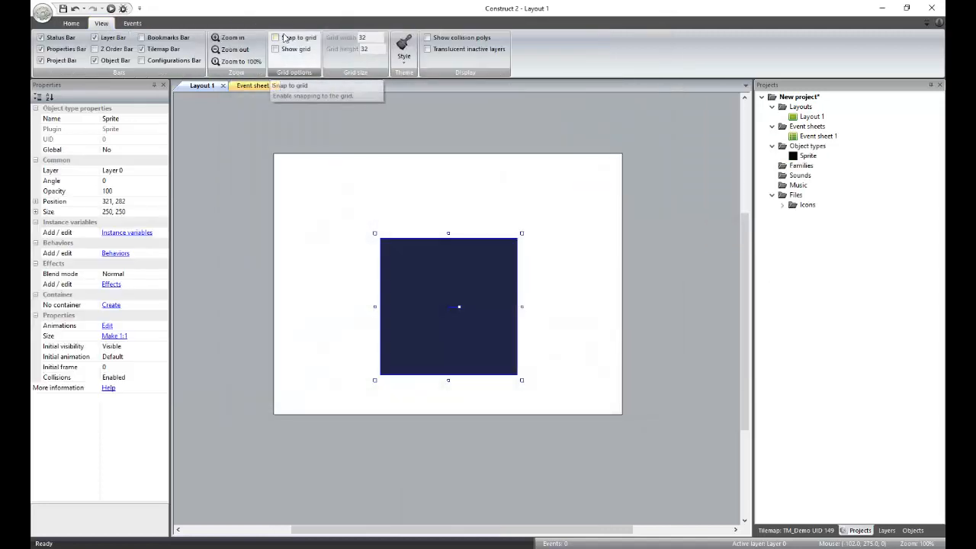
click(276, 49)
drag(463, 300, 349, 344)
drag(419, 276, 624, 373)
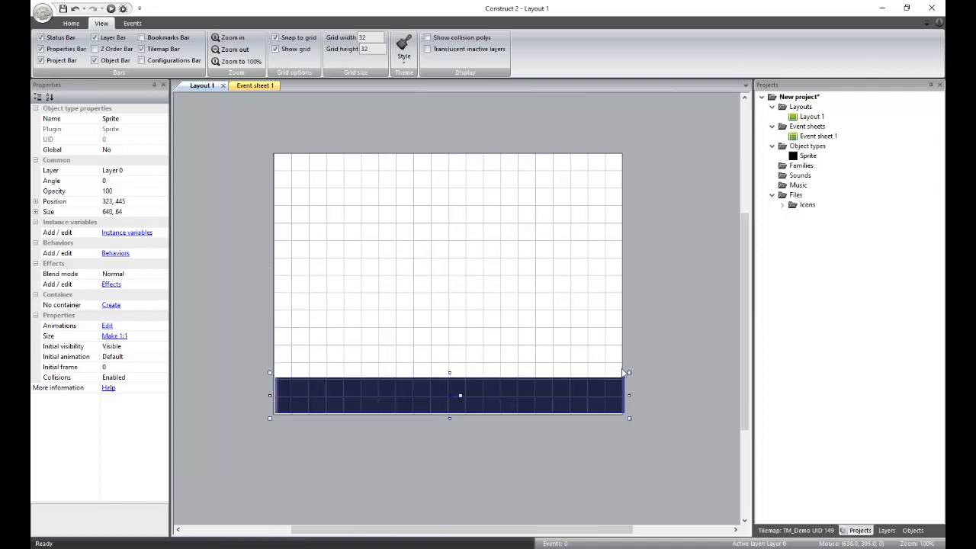
click(409, 320)
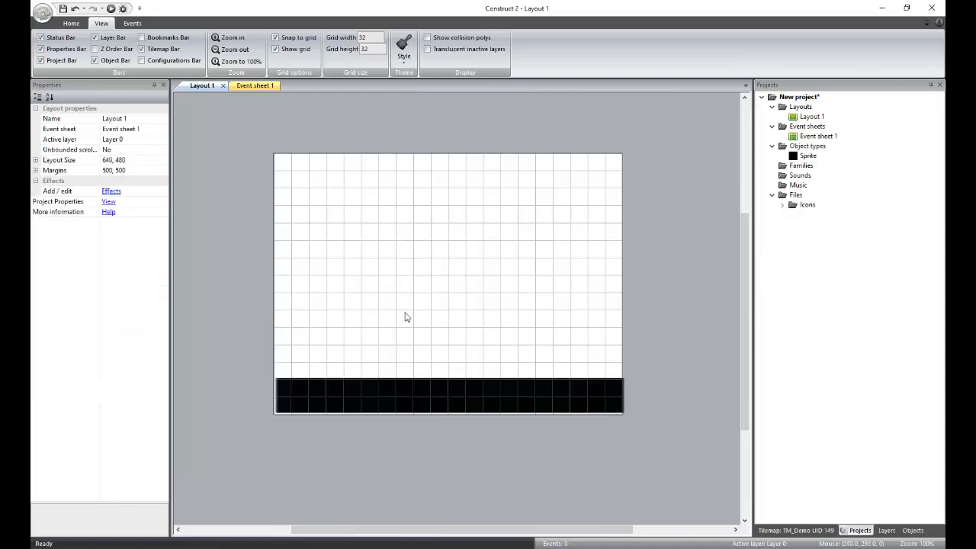
Step: Insert a second sprite filled with green (RGB 31, 223, 46) and size it to 64 by 96 above the floor's left end
double_click(360, 304)
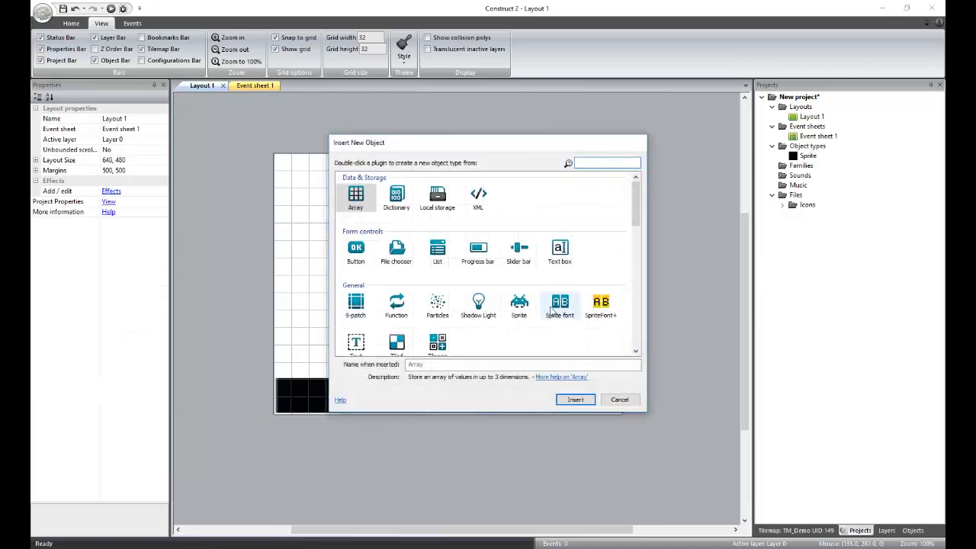
double_click(520, 306)
click(351, 298)
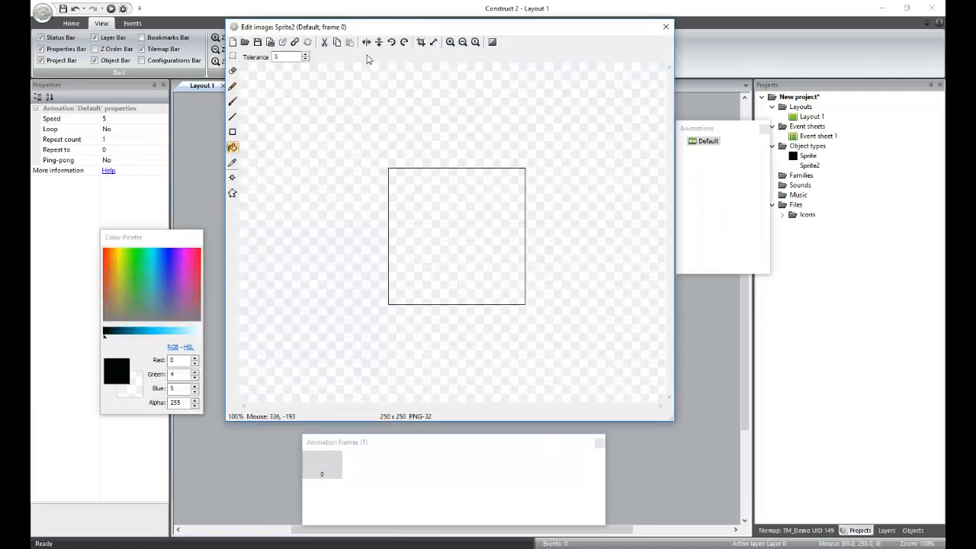
click(155, 286)
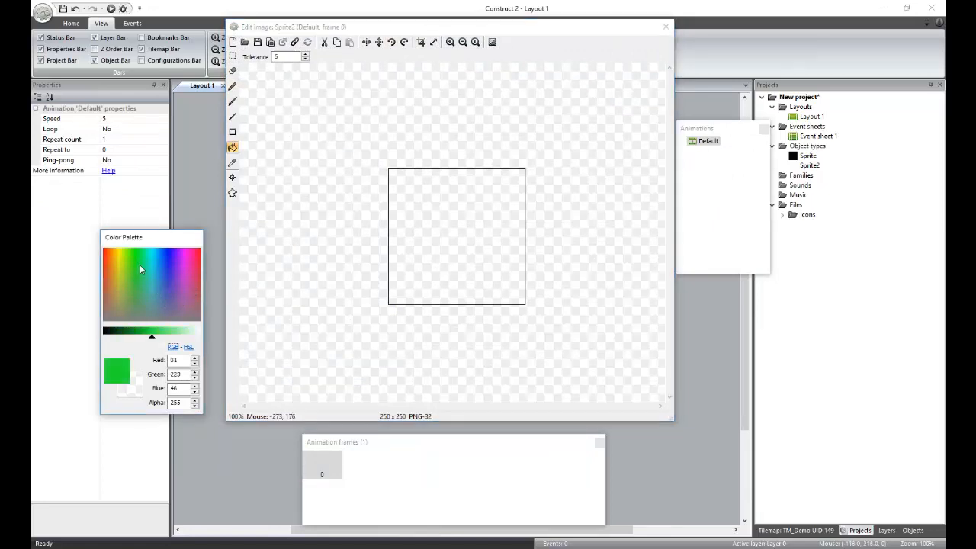
click(419, 219)
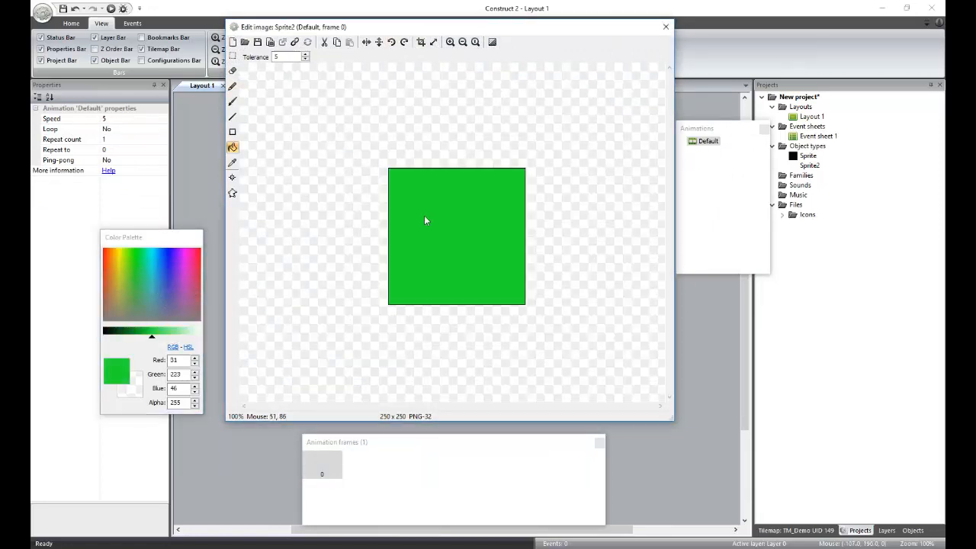
click(665, 27)
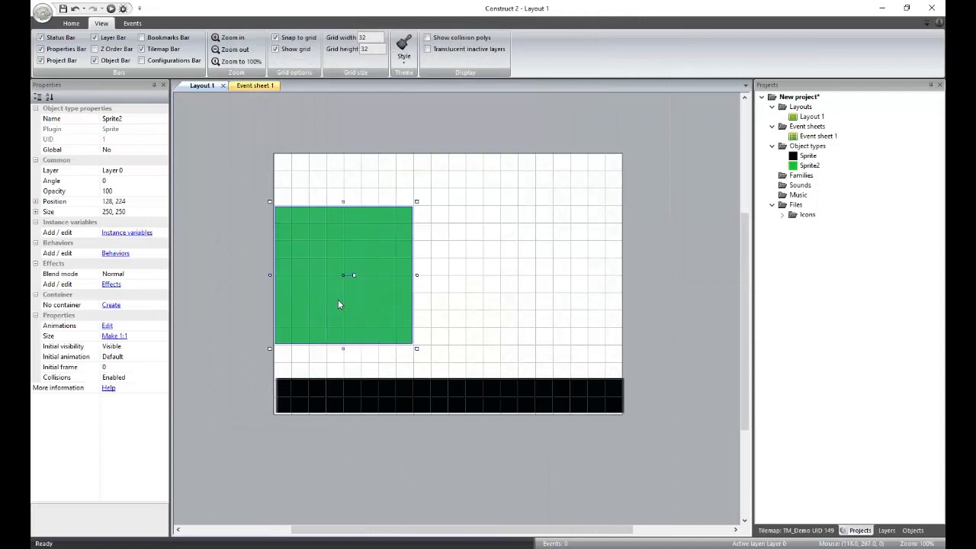
drag(338, 304, 354, 308)
drag(432, 220, 338, 298)
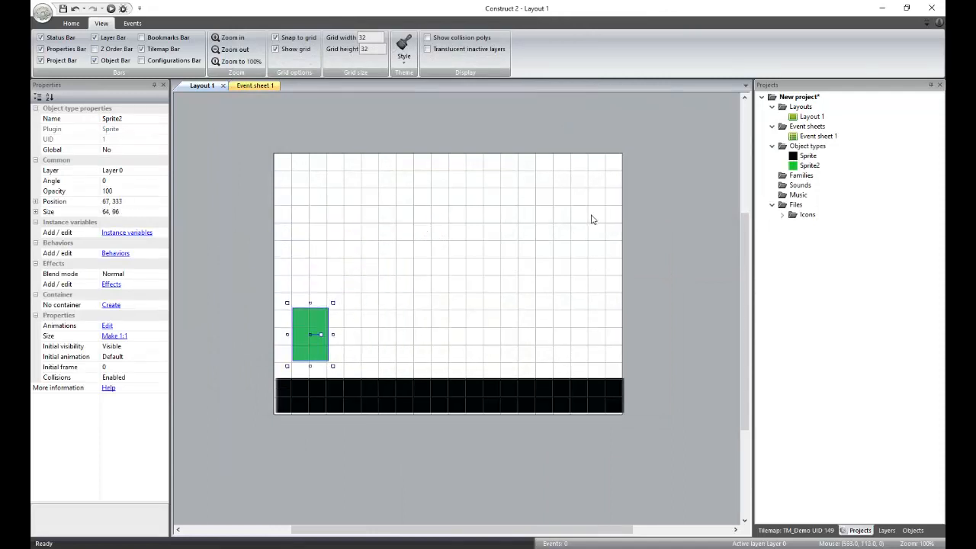
Step: Insert a third sprite outside the layout's left edge and resize its image canvas to 10 by 10 pixels
double_click(215, 272)
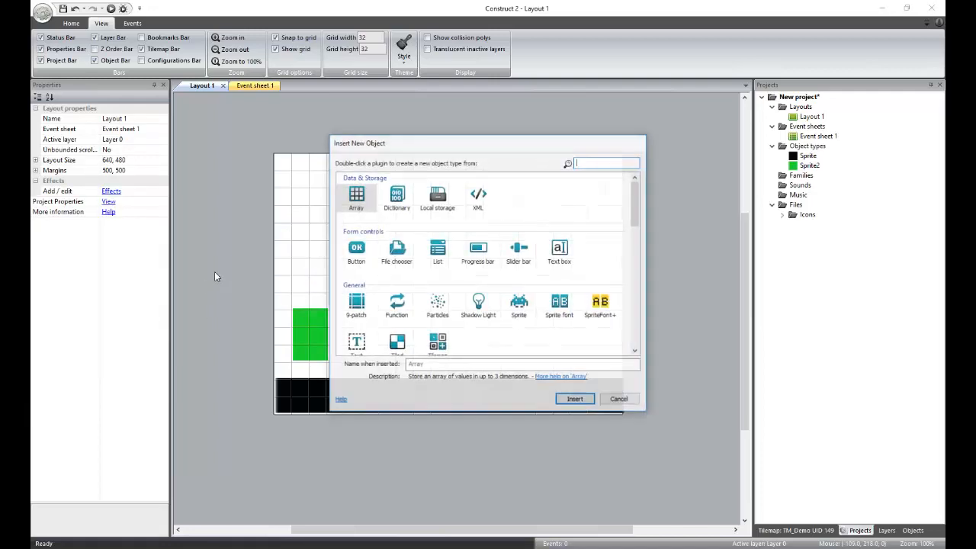
double_click(527, 311)
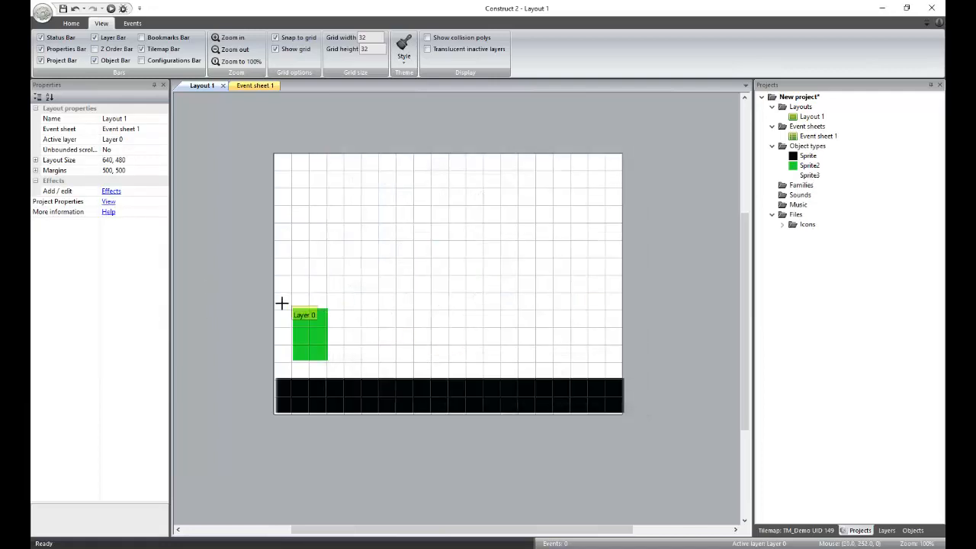
click(216, 290)
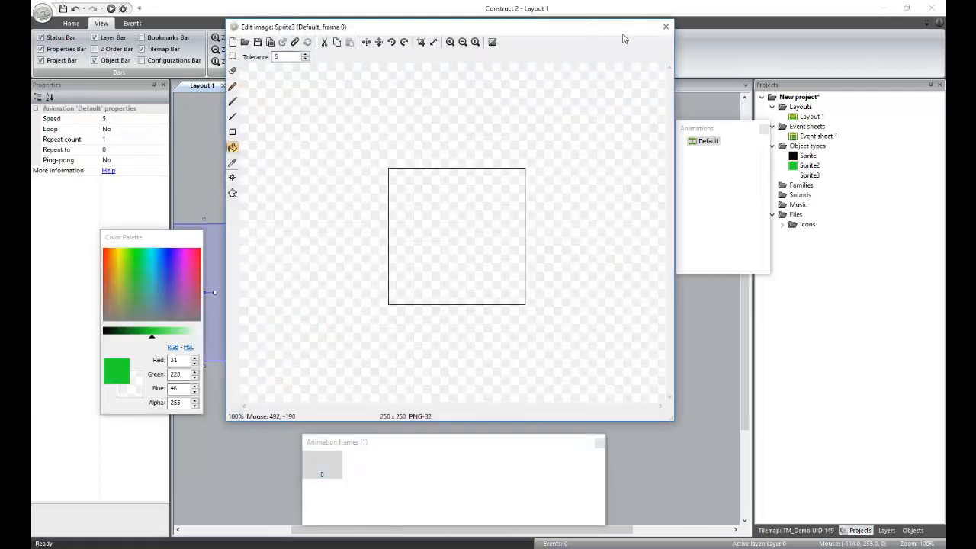
click(433, 42)
text(1)
text(10)
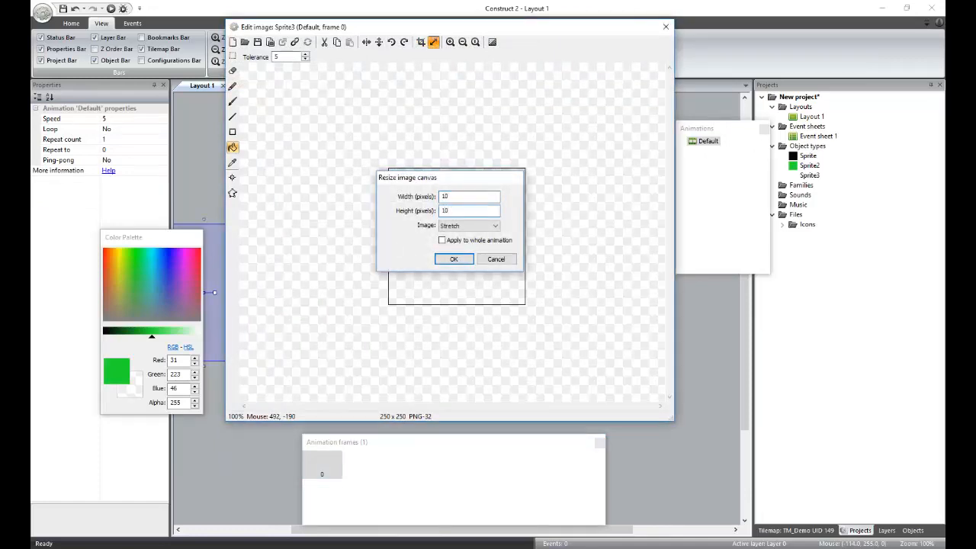
key(Return)
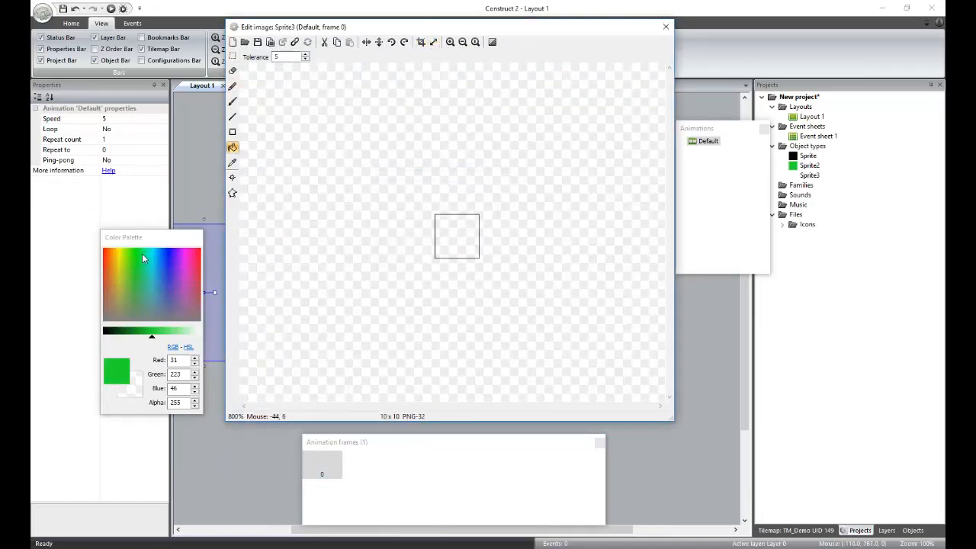
Step: Fill the small sprite's image with cyan (RGB 11, 243, 220) and close the image editor
click(152, 254)
click(458, 229)
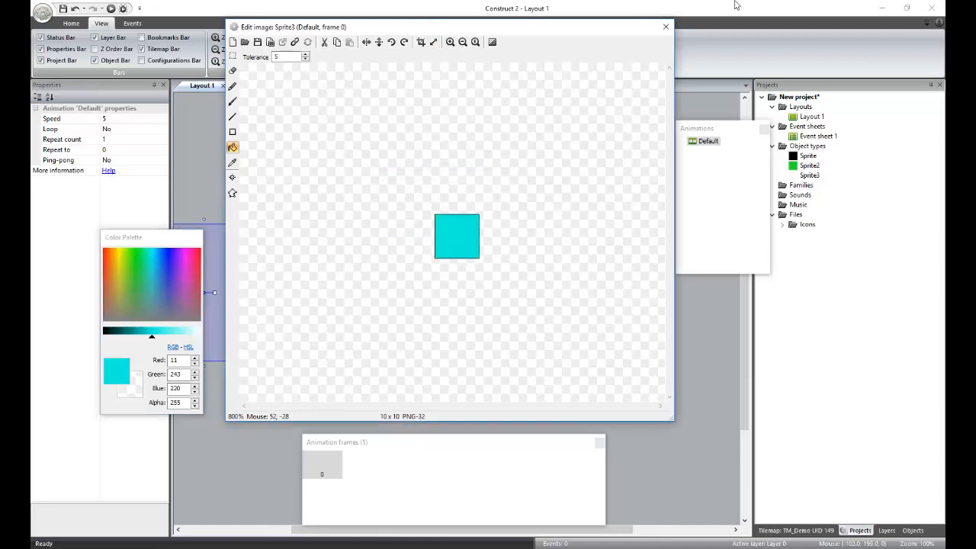
click(666, 28)
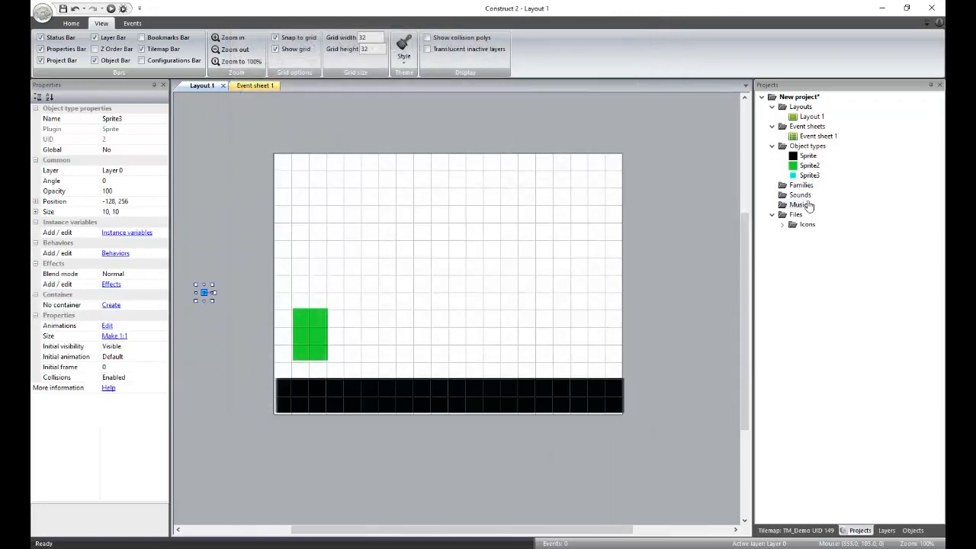
Step: Rename the small cyan sprite's object type as Bullet
click(810, 176)
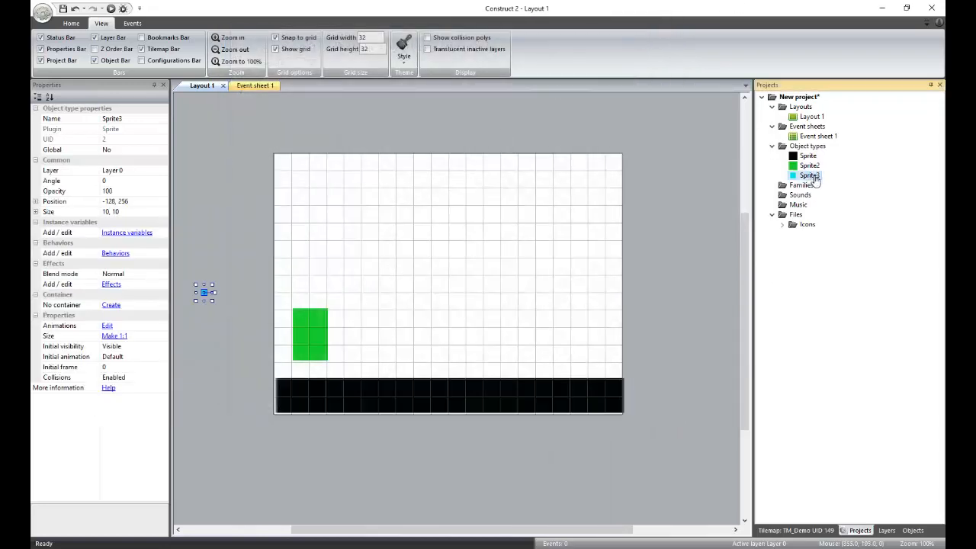
click(813, 176)
text(Bullet)
key(Return)
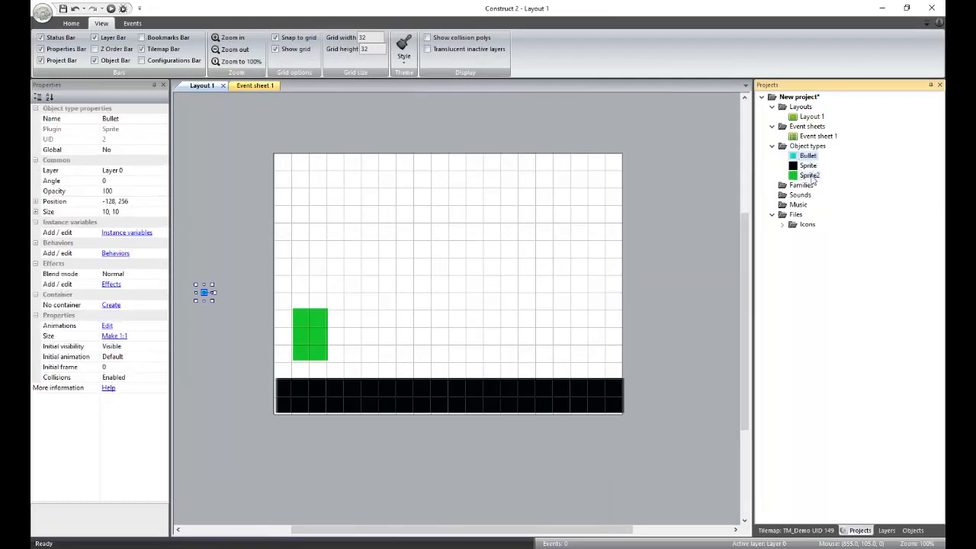
Step: Rename the green sprite's object type as Player
click(812, 176)
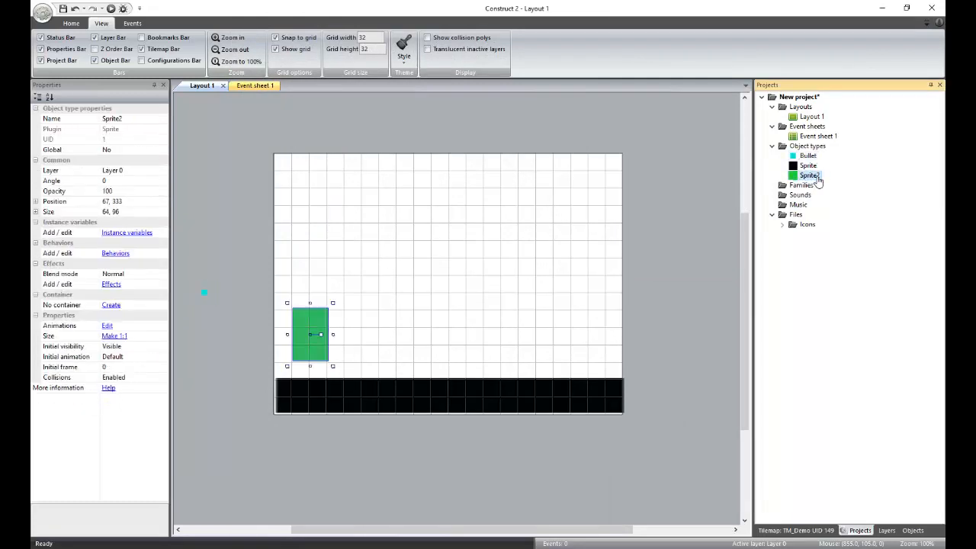
click(813, 176)
text(Player)
key(Return)
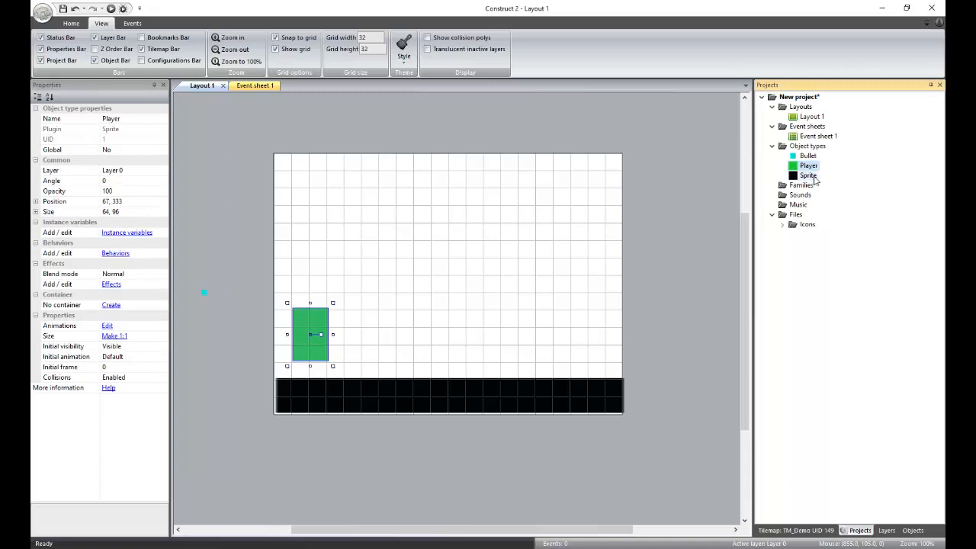
Step: Rename the black floor sprite's object type as Platform
click(810, 177)
click(814, 177)
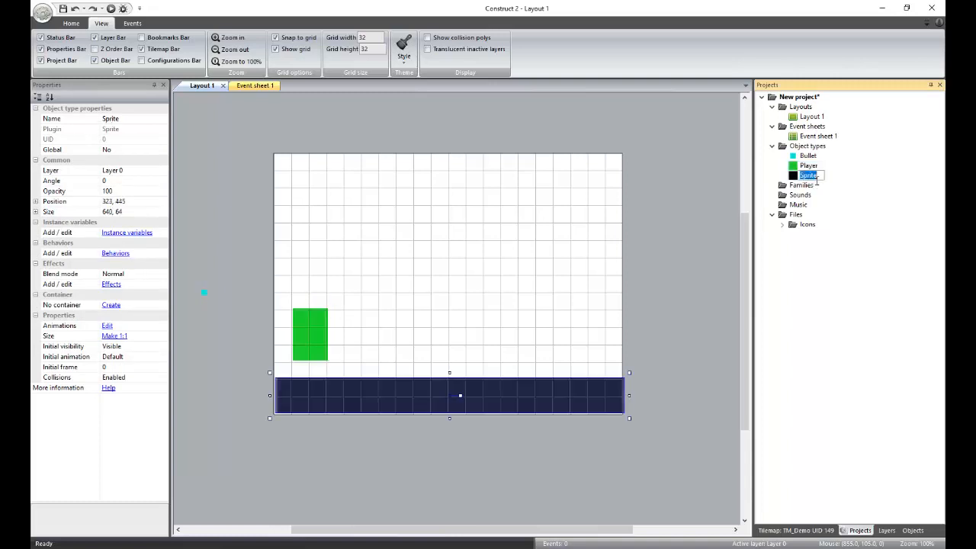
text(Platform)
key(Return)
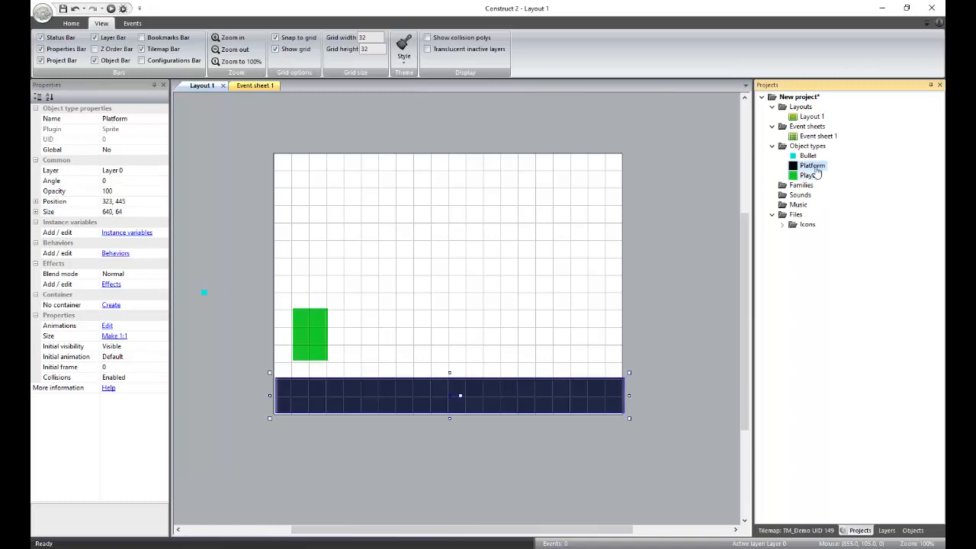
Step: Add the Destroy outside layout behavior to the Bullet sprite
click(205, 292)
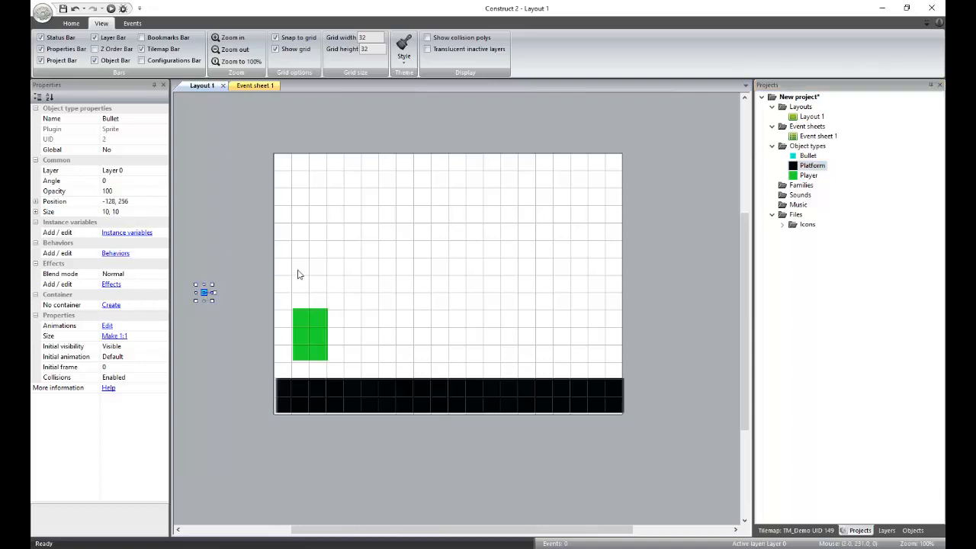
click(116, 253)
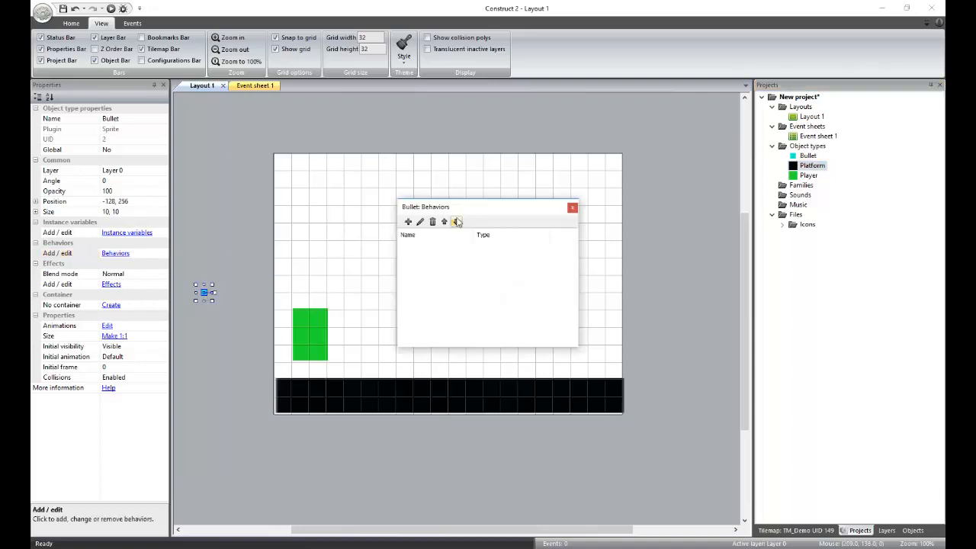
click(409, 221)
double_click(469, 276)
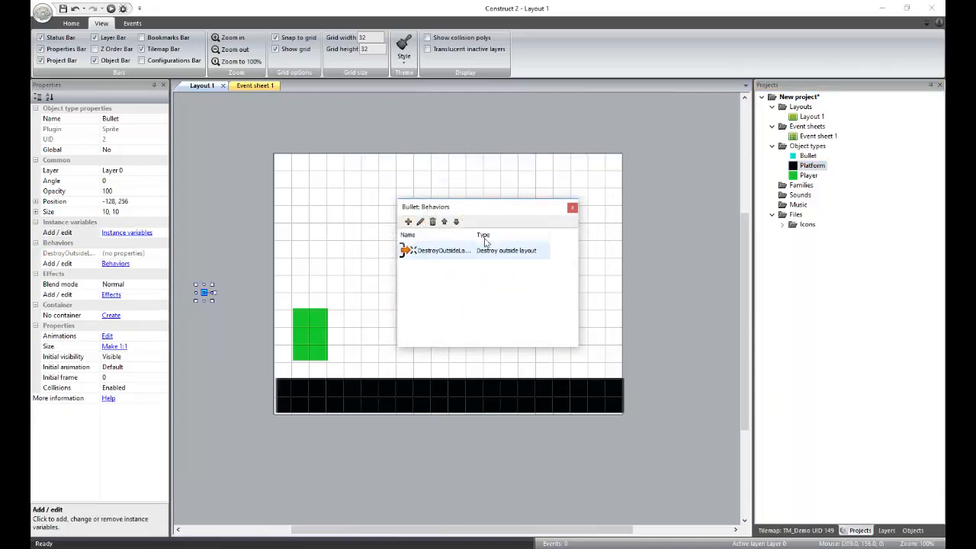
Step: Add the Bullet movement behavior to the Bullet sprite
click(408, 221)
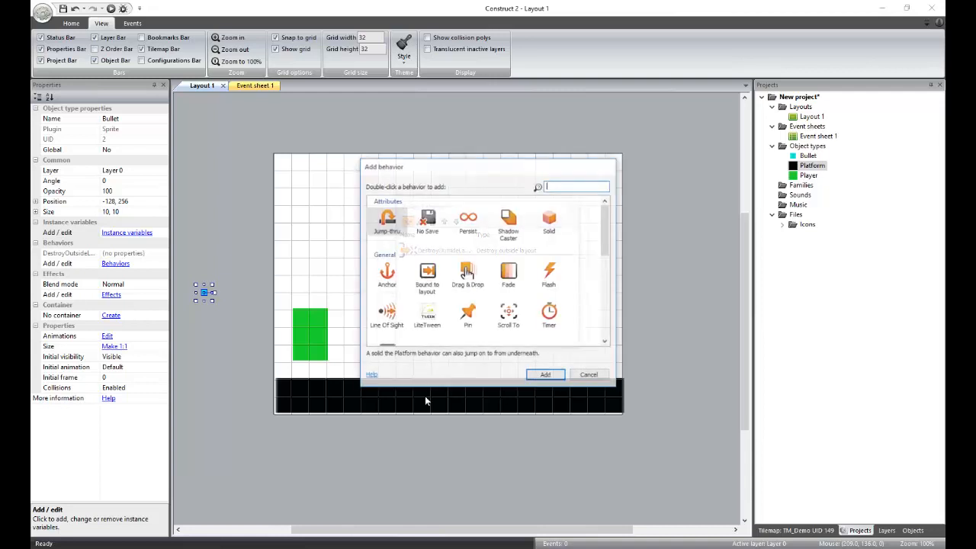
scroll(433, 291, down, 5)
click(433, 291)
double_click(433, 291)
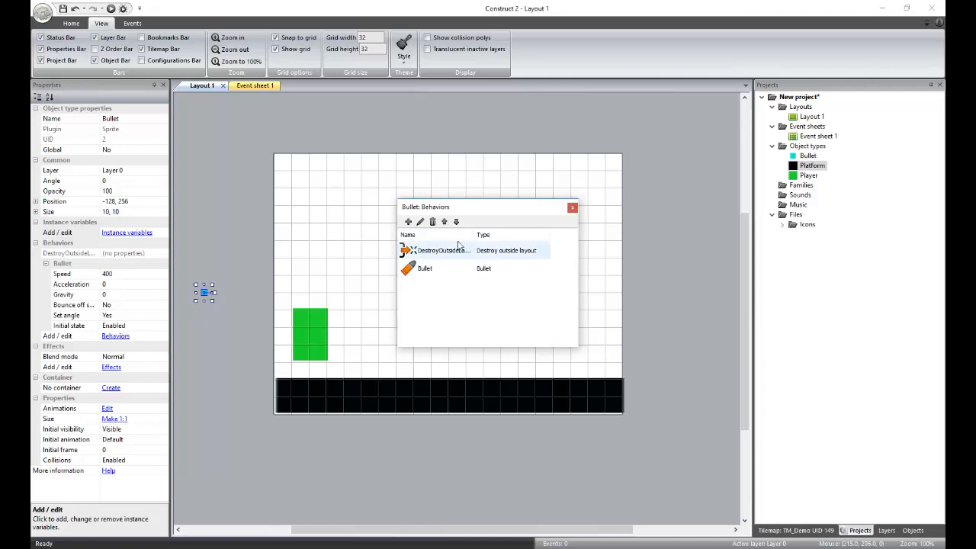
Step: Add the Platform movement behavior to the Player sprite
click(573, 208)
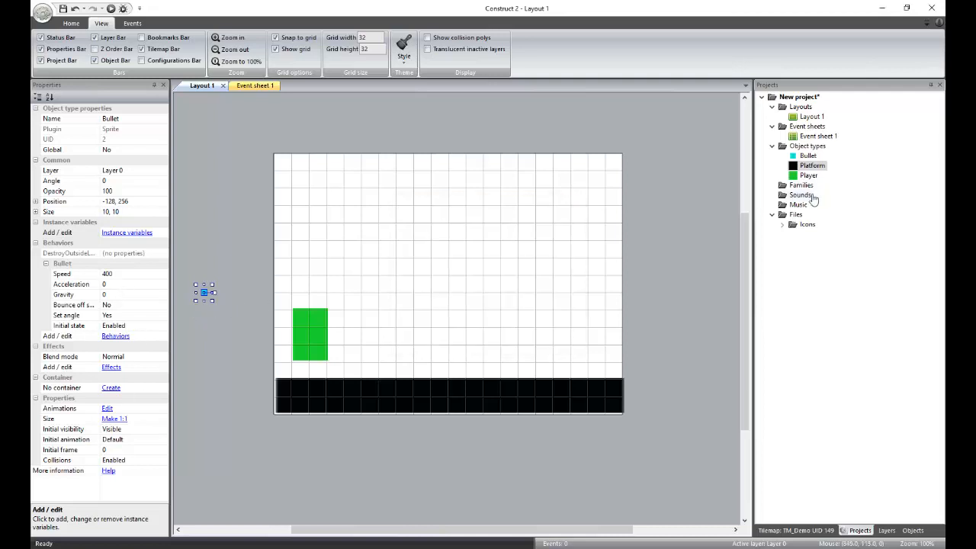
click(313, 338)
click(116, 253)
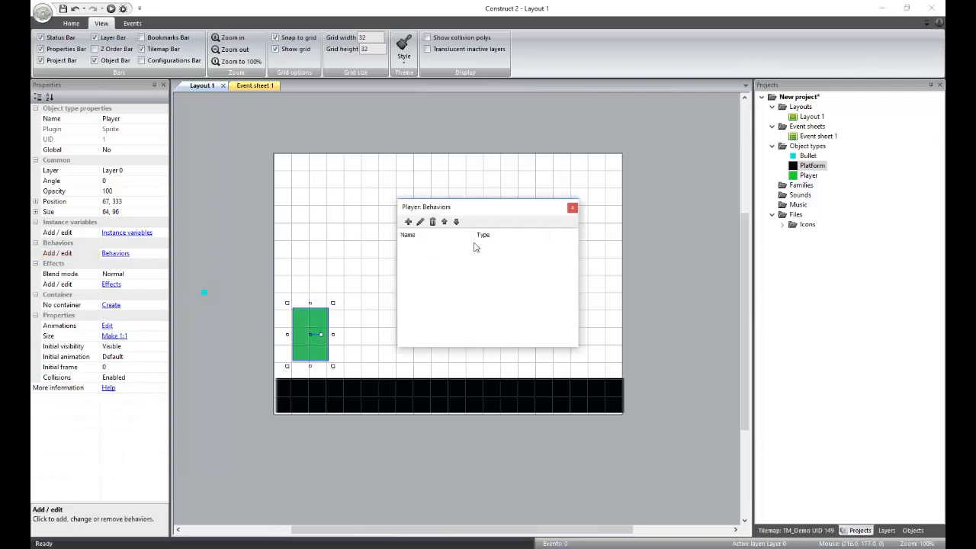
click(410, 222)
scroll(576, 281, down, 5)
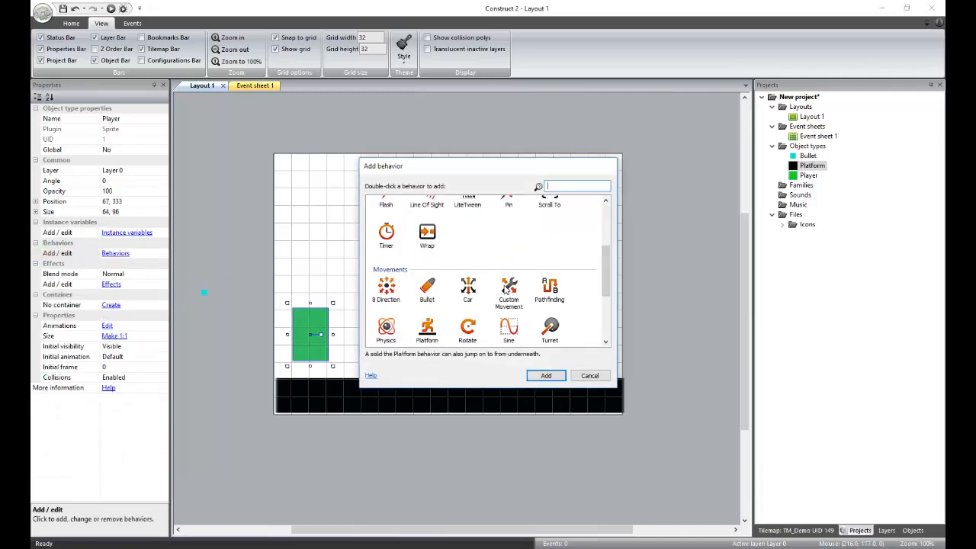
double_click(428, 271)
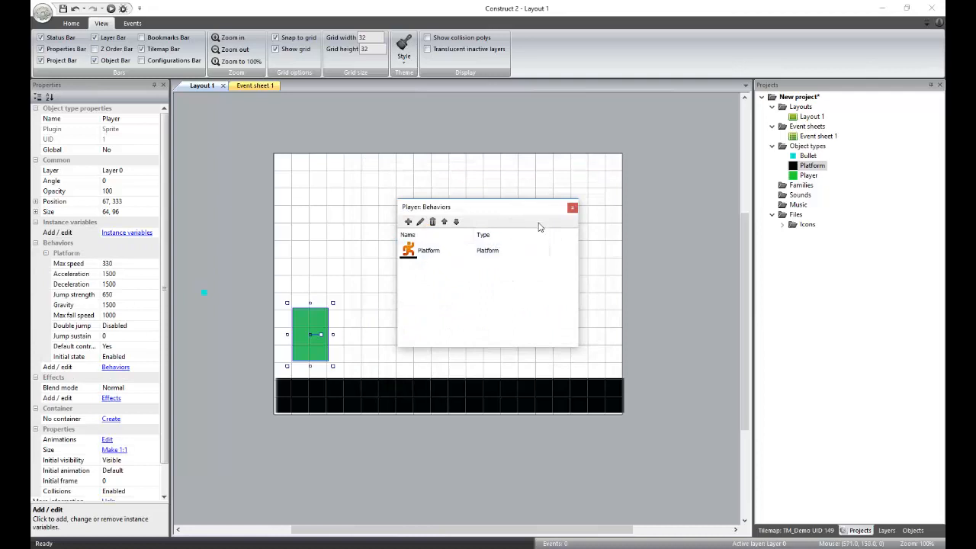
click(573, 207)
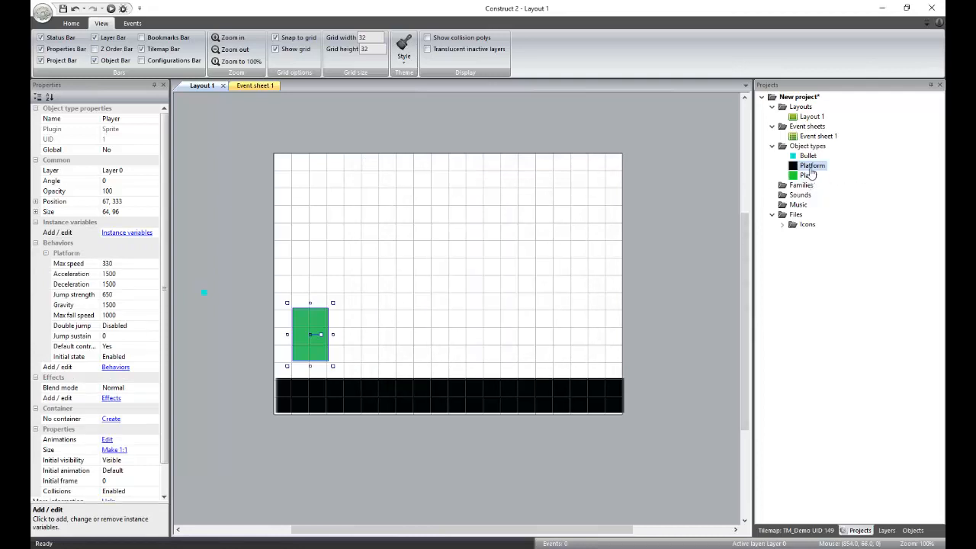
Step: Add the Solid behavior to the Platform floor sprite
click(505, 392)
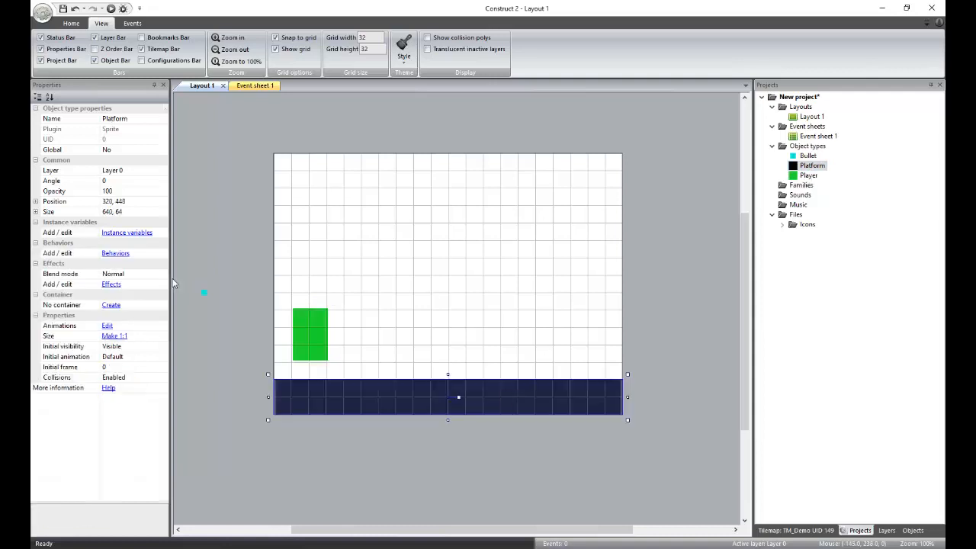
click(115, 253)
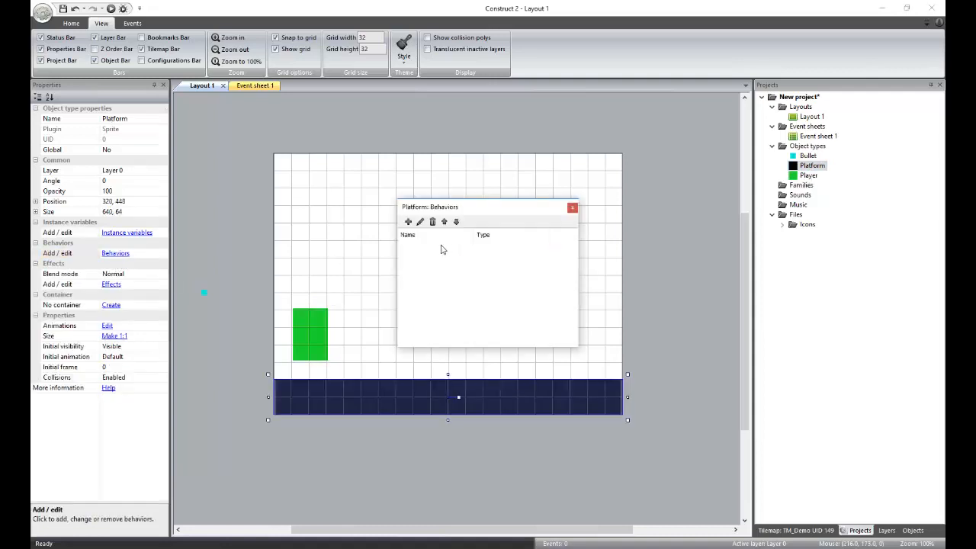
click(406, 221)
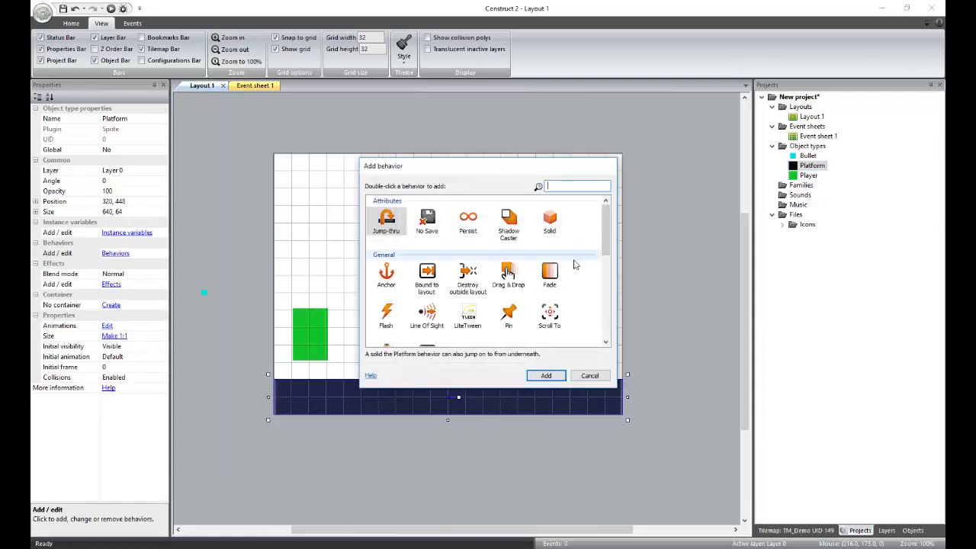
click(552, 229)
double_click(555, 233)
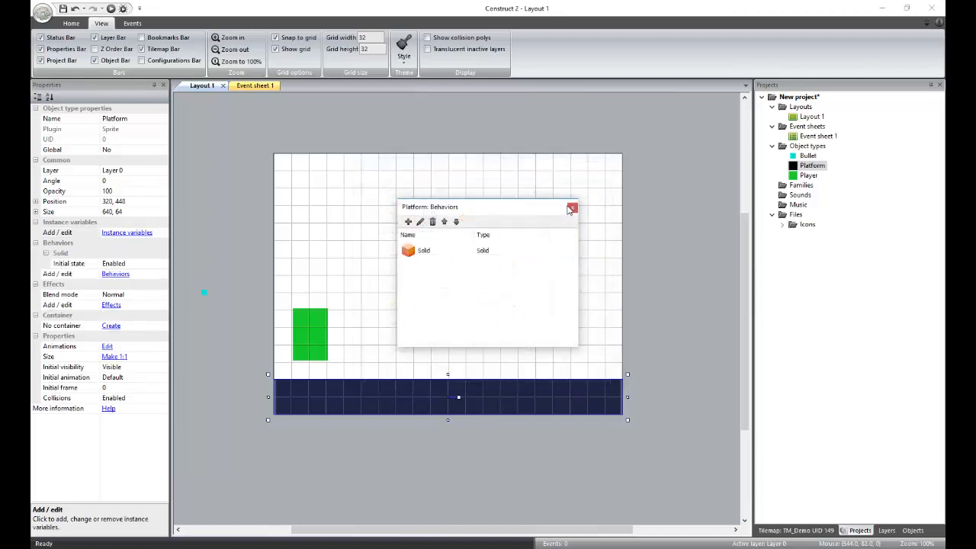
click(572, 208)
Step: Insert a Keyboard object into the project
double_click(708, 182)
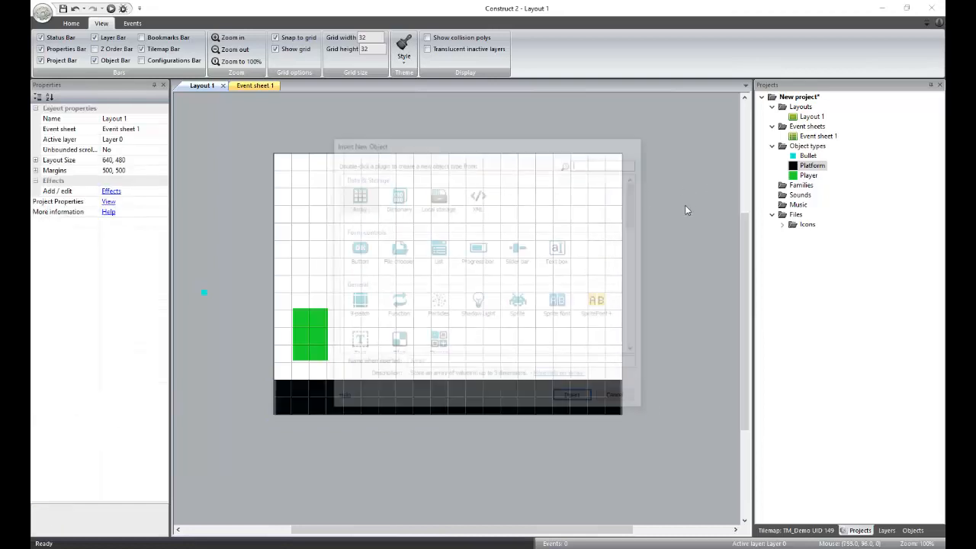
scroll(457, 266, down, 3)
double_click(396, 279)
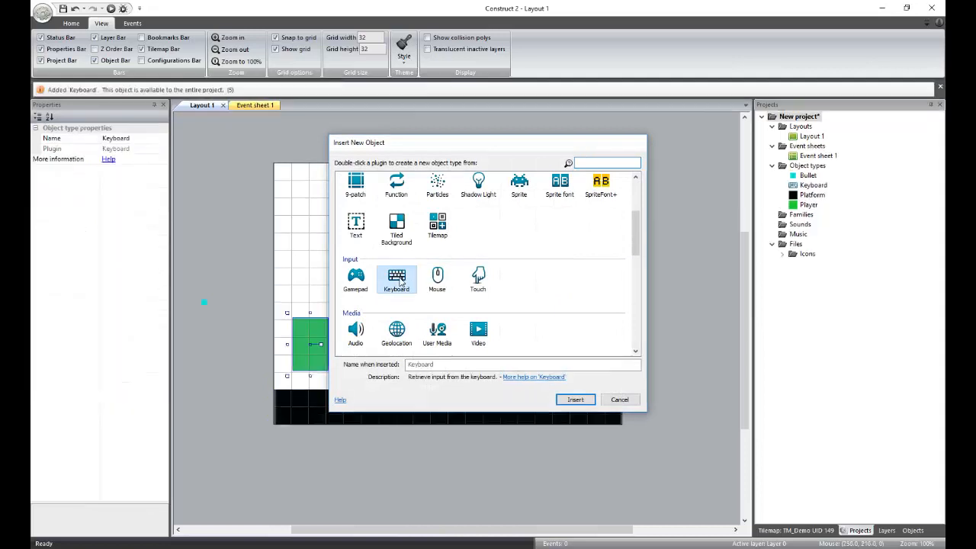
click(654, 194)
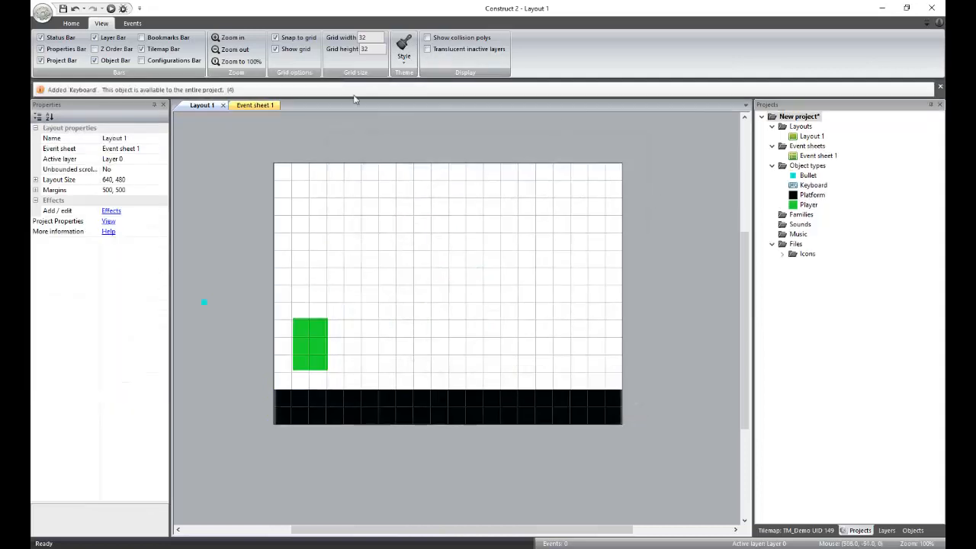
Step: Add an event to Event sheet 1 with the Keyboard condition Key is down for the Space key
click(256, 107)
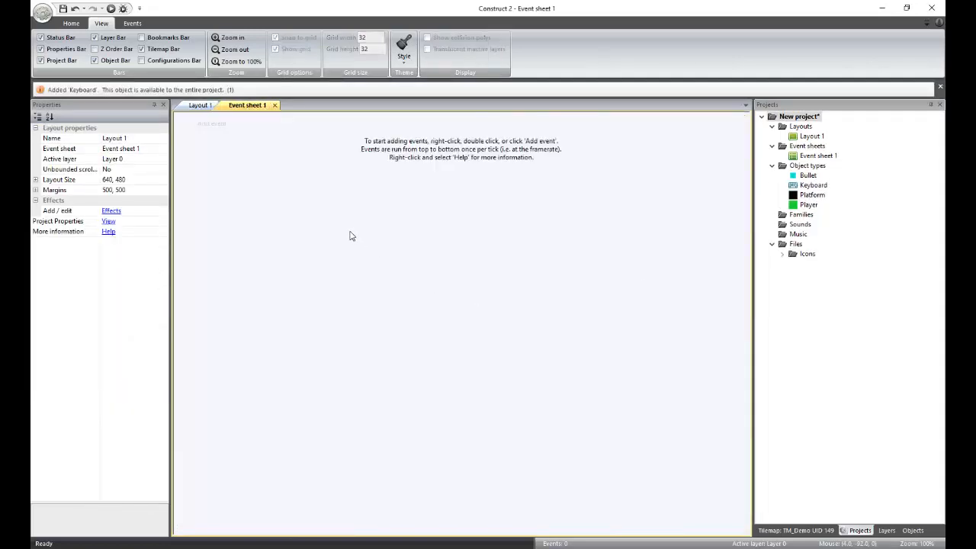
double_click(339, 238)
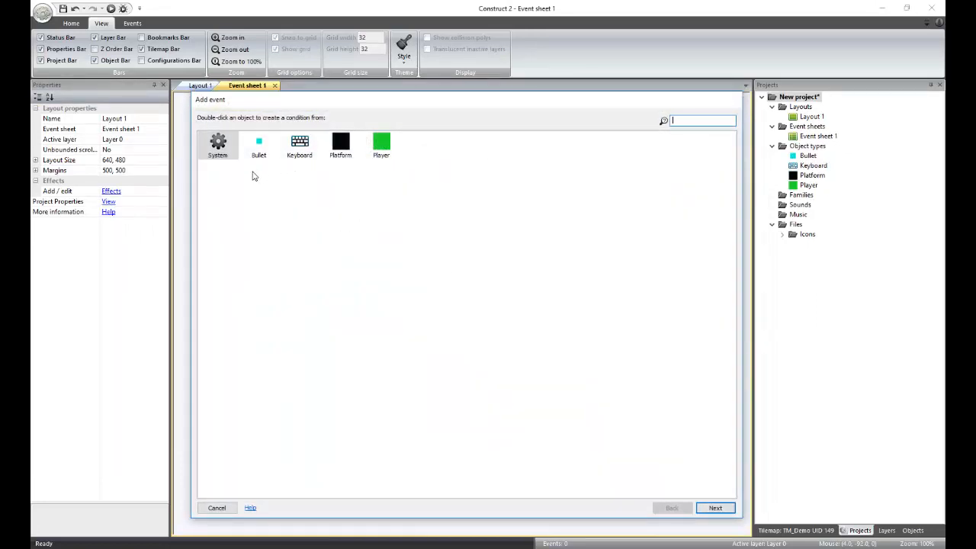
double_click(300, 145)
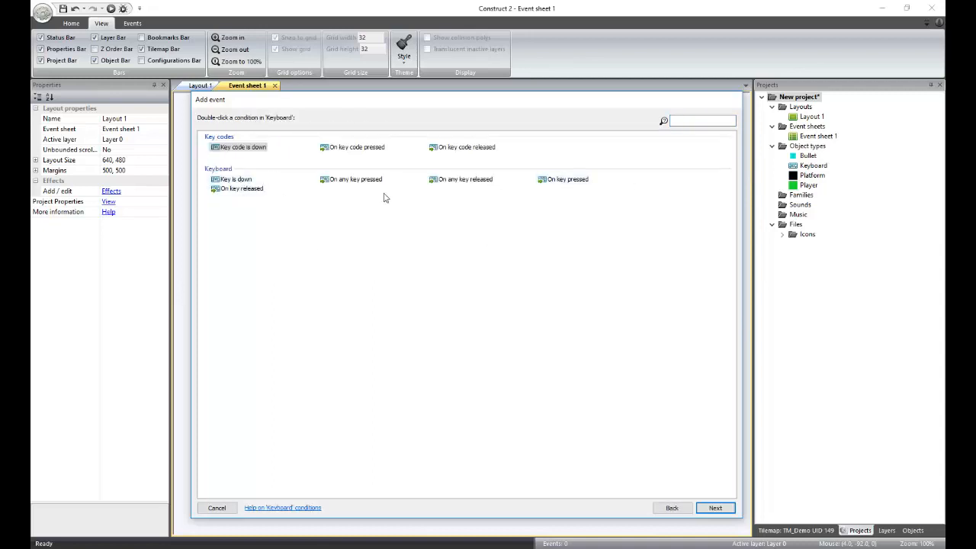
double_click(244, 183)
click(519, 242)
key(space)
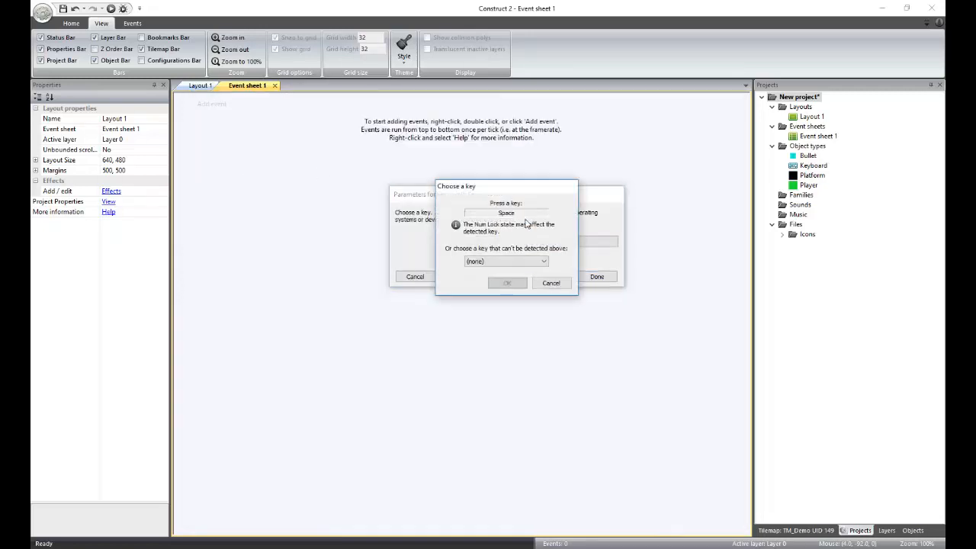
click(506, 283)
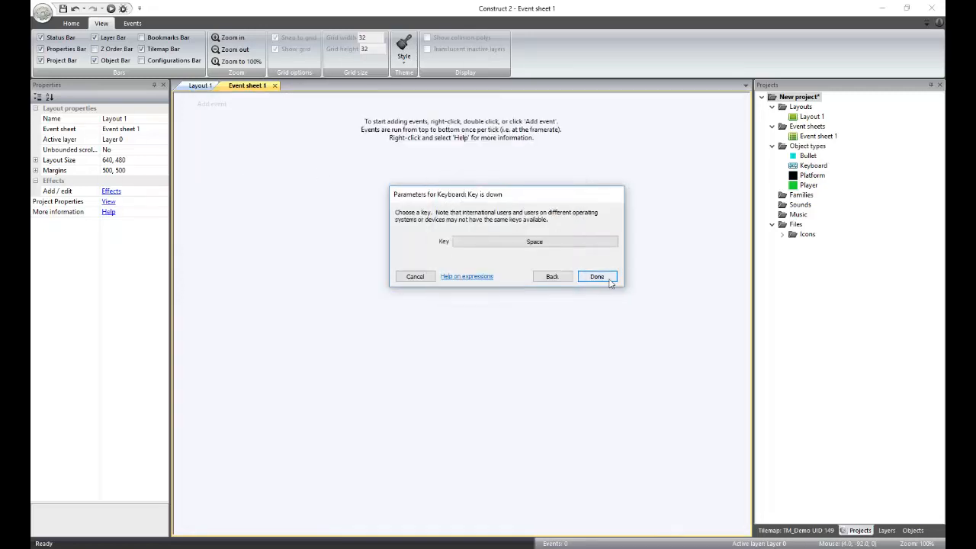
click(597, 277)
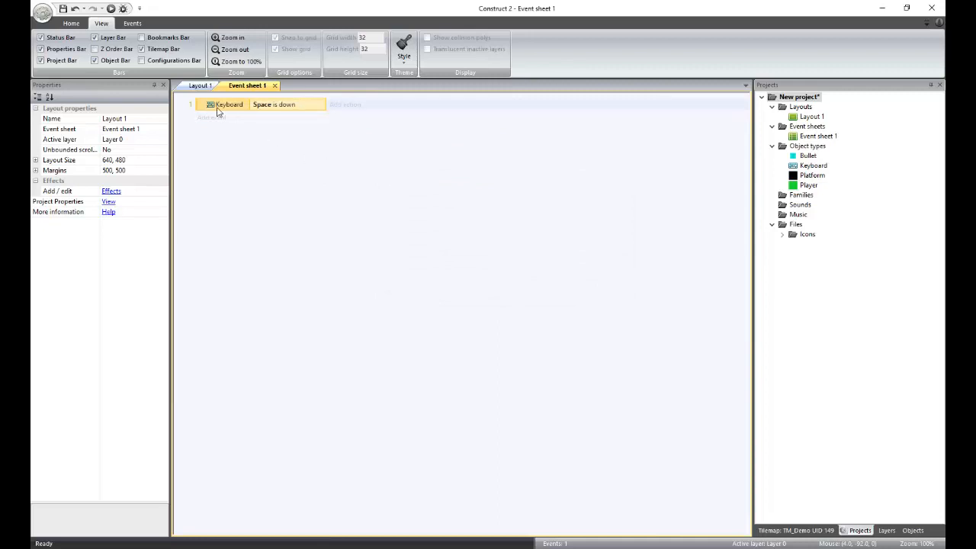
Step: Add the System condition Every X seconds with a 1.0 second interval as a sub-event of the Space is down event
double_click(289, 164)
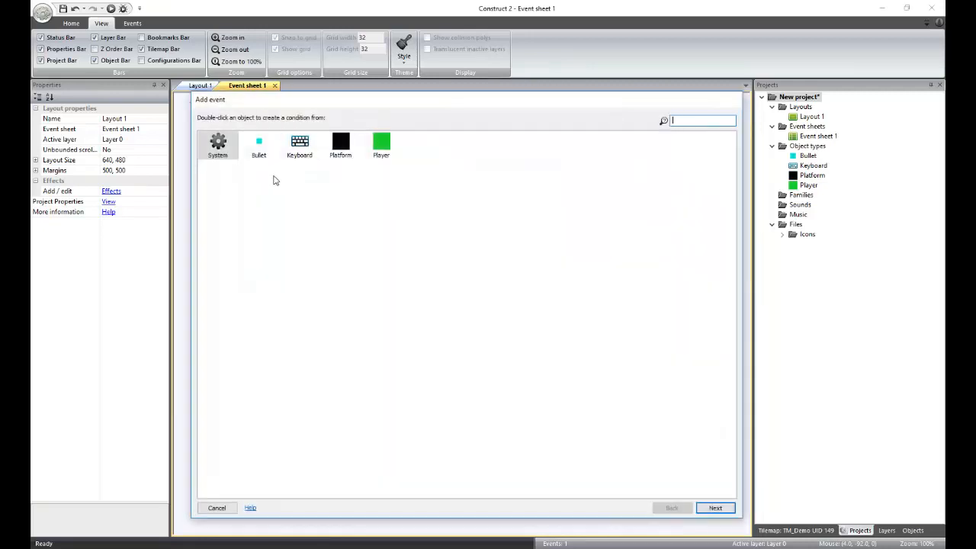
double_click(218, 145)
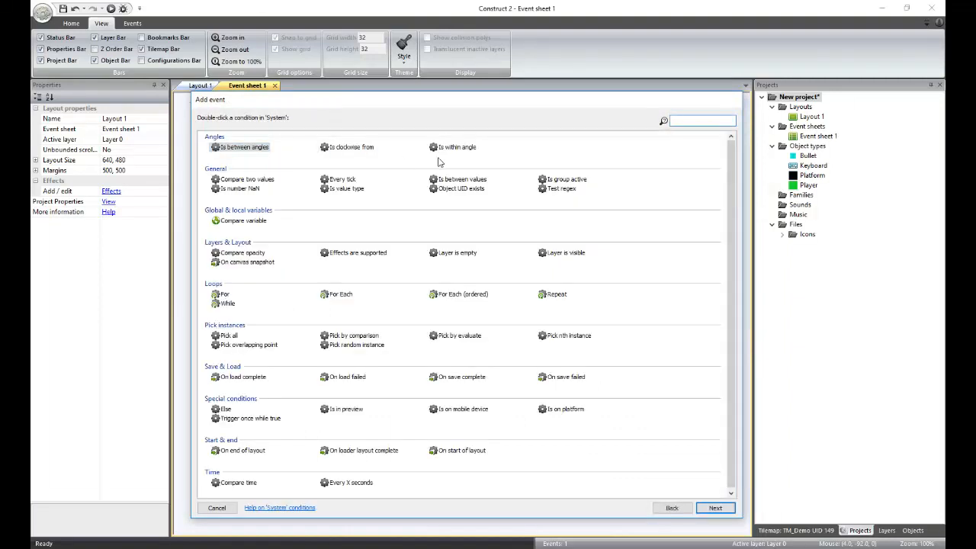
text(every)
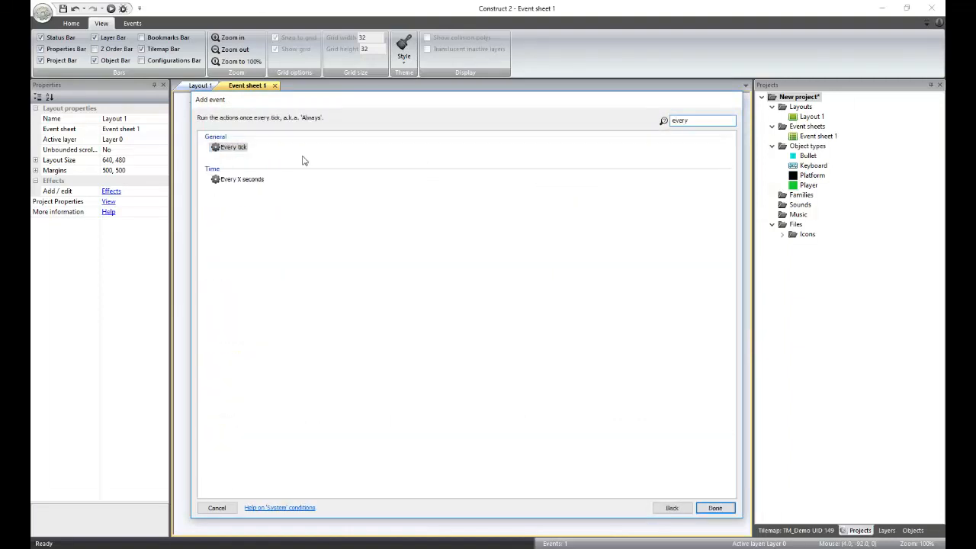
double_click(245, 181)
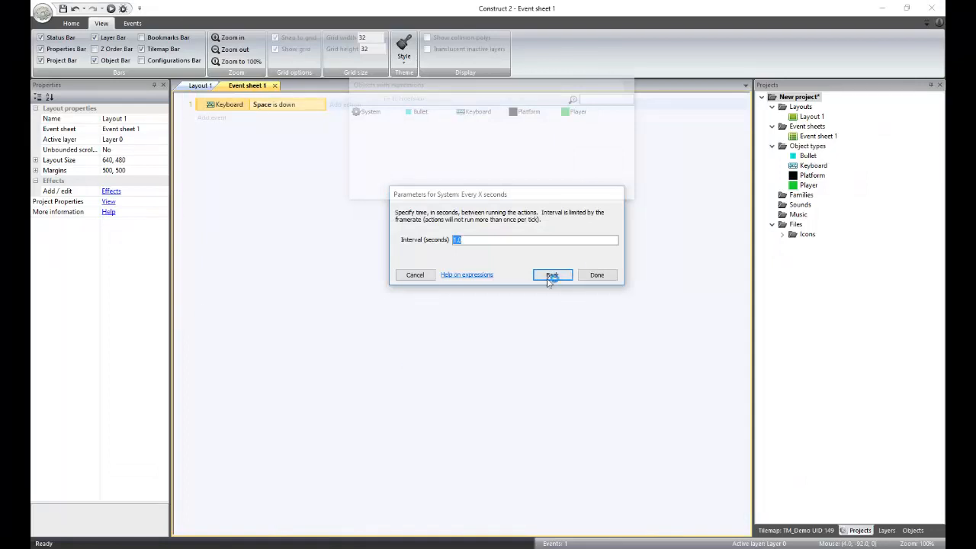
click(598, 274)
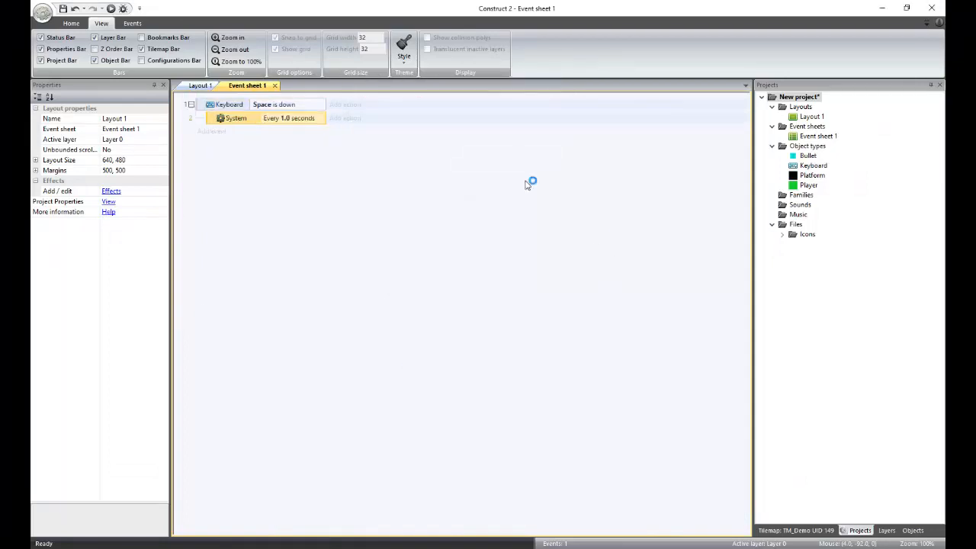
Step: Add a Player action to the Every 1.0 seconds sub-event that spawns Bullet on layer "Layer 0" at image point 1
click(344, 118)
double_click(343, 147)
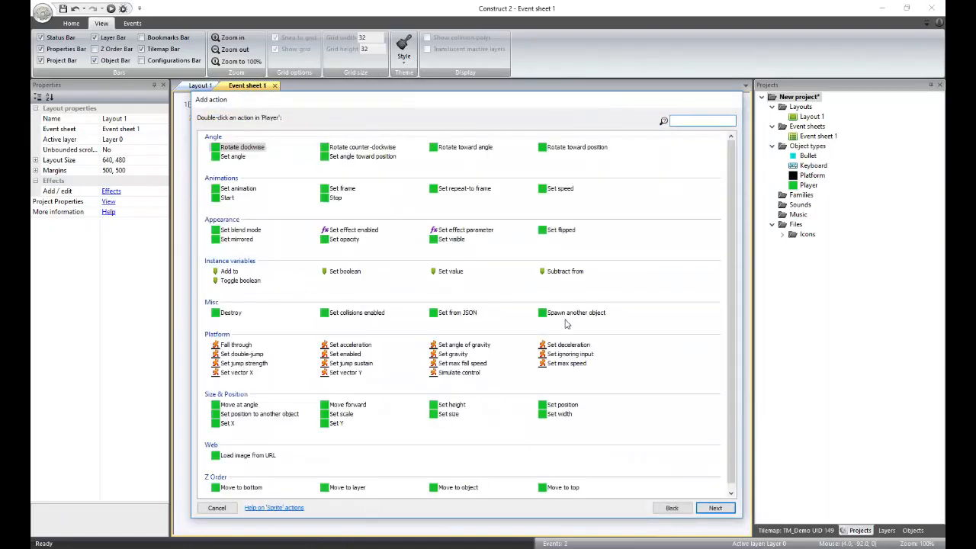
double_click(567, 316)
click(521, 242)
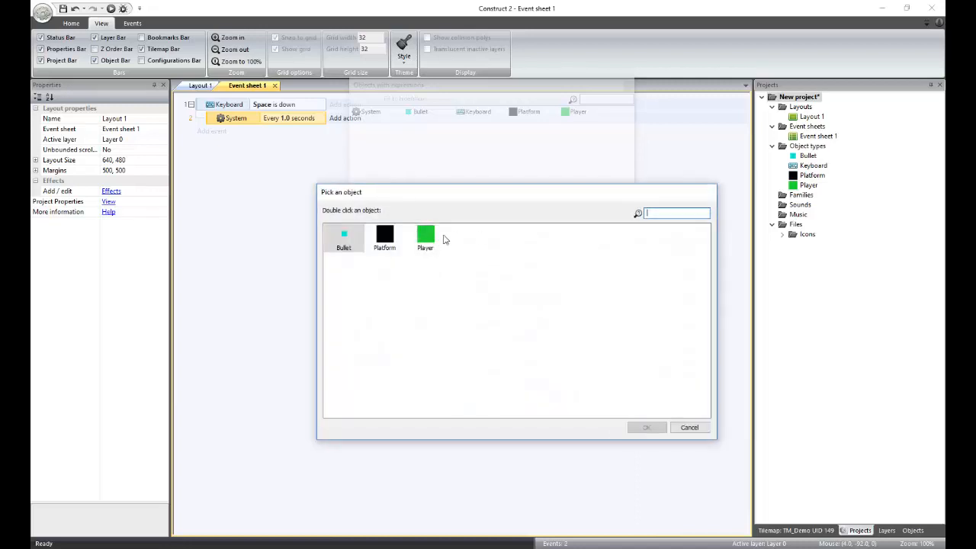
double_click(344, 242)
click(469, 270)
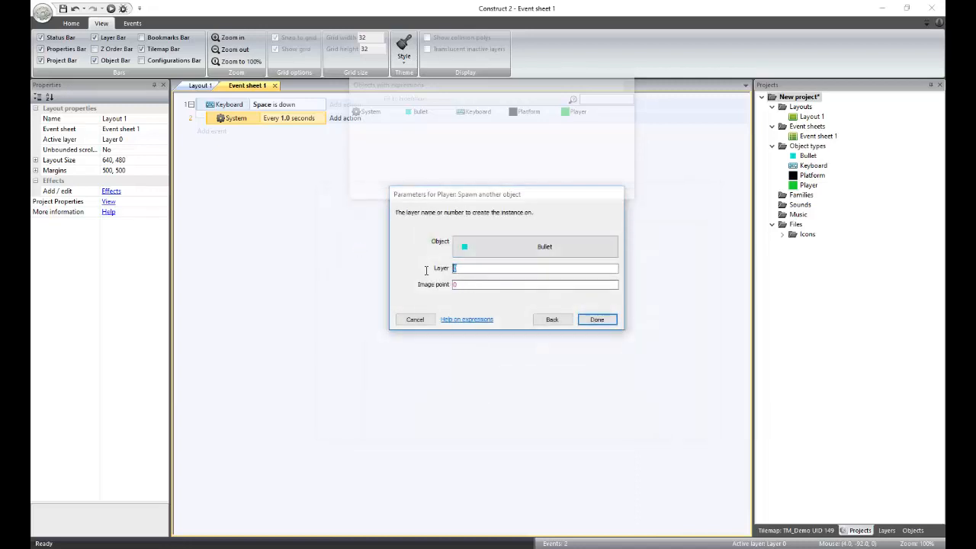
text("Layer 0")
key(Down)
key(Return)
key(Tab)
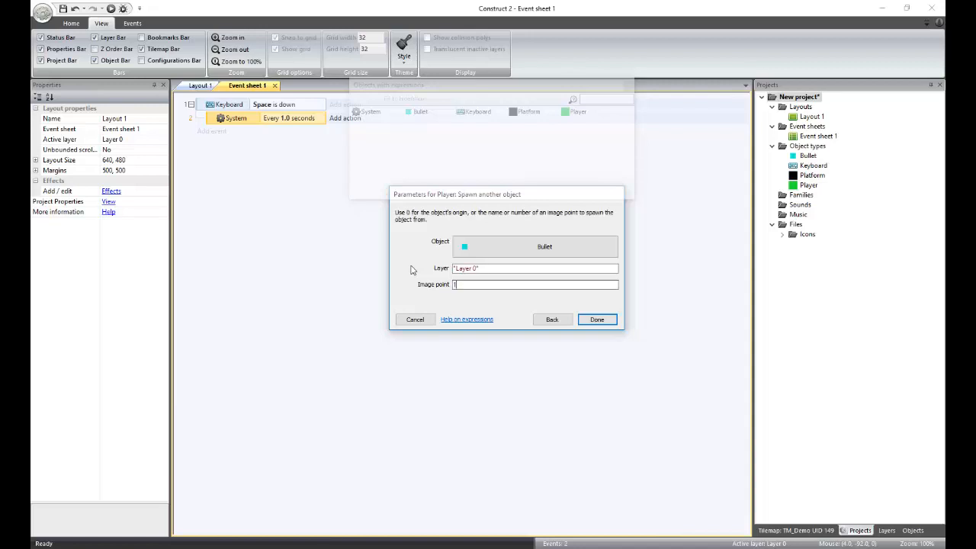
key(Return)
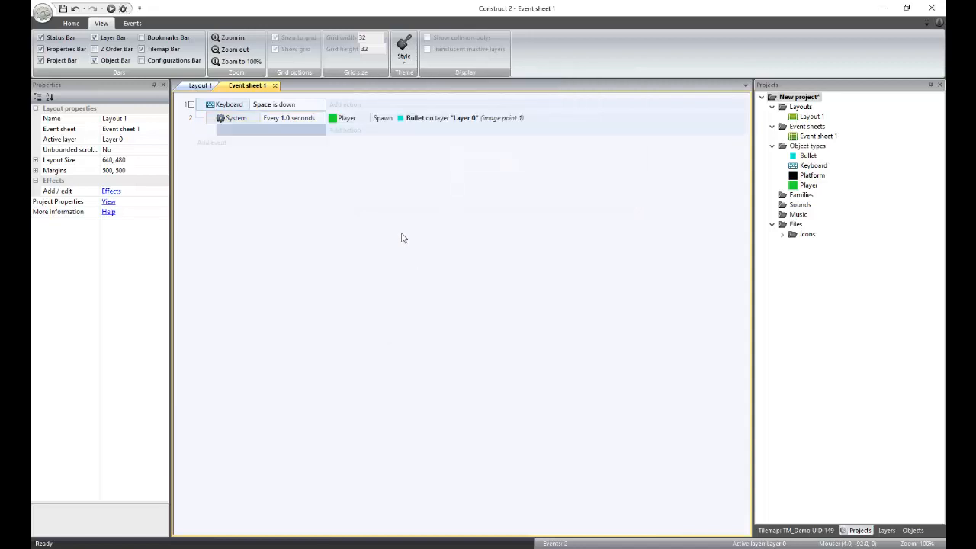
Step: Add a new image point to the Player sprite's image and place it at the middle of the right edge
double_click(808, 186)
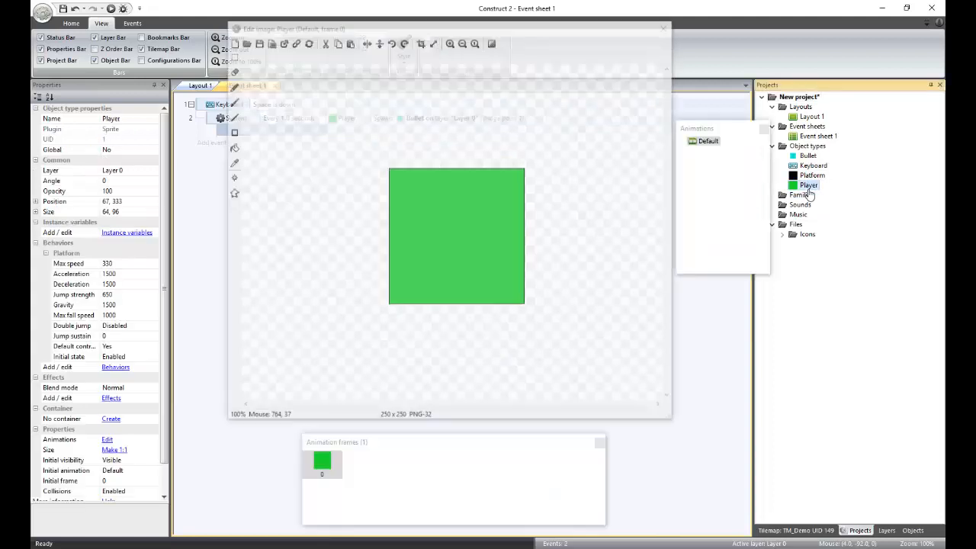
click(232, 177)
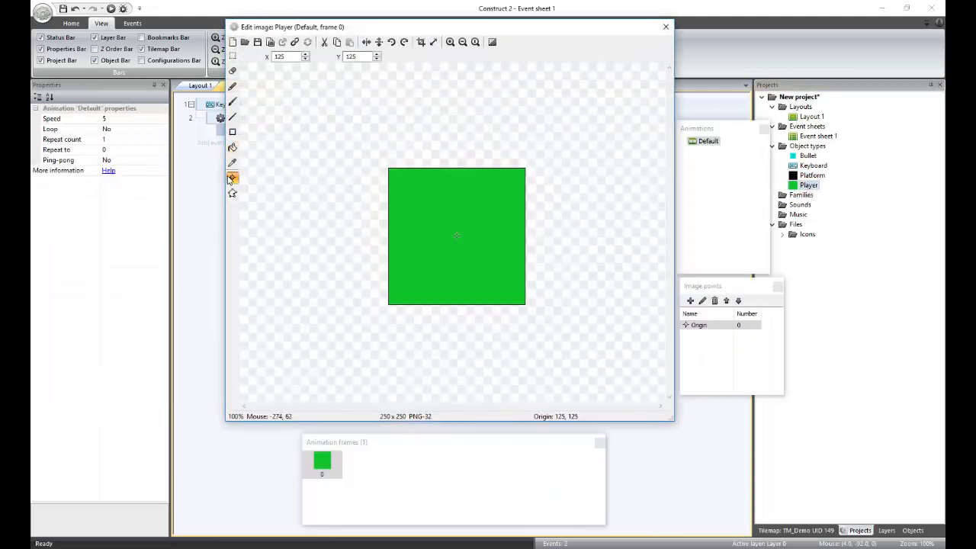
click(690, 300)
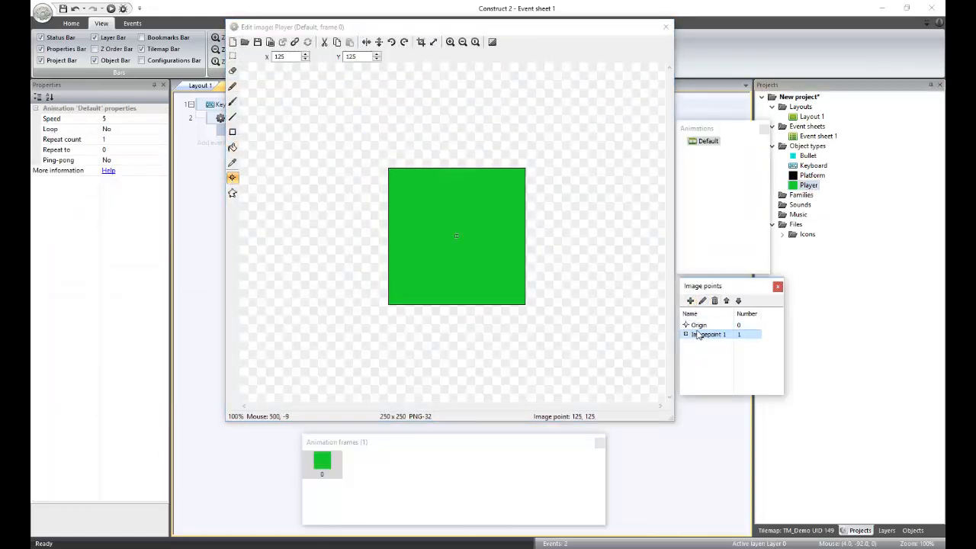
click(528, 235)
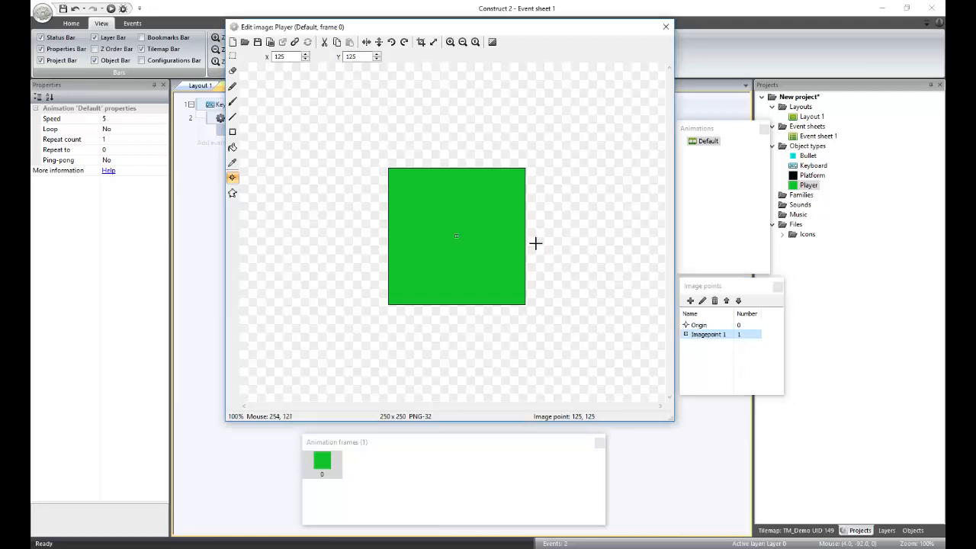
click(666, 27)
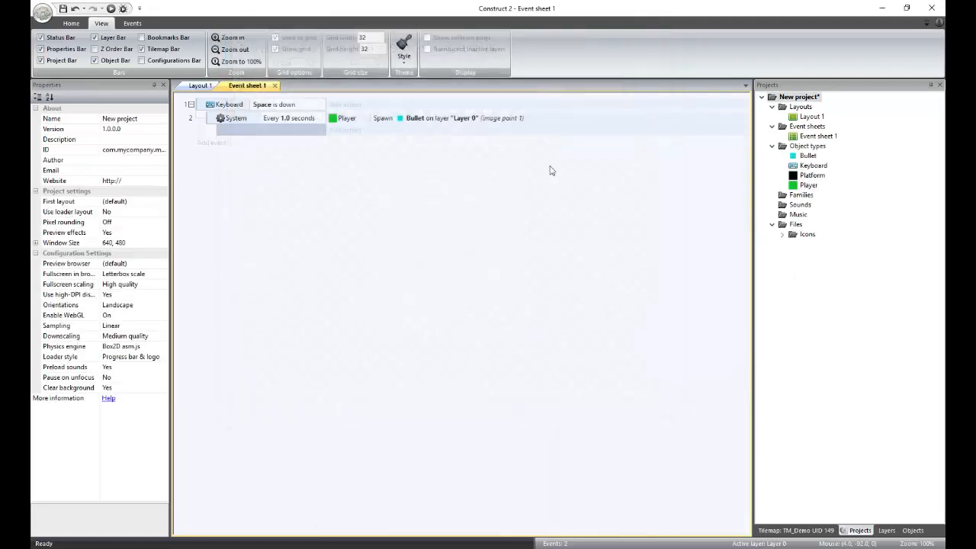
Step: Set the project's preview browser to NW.js and test the bullet firing in a preview of Layout 1
click(200, 85)
click(239, 210)
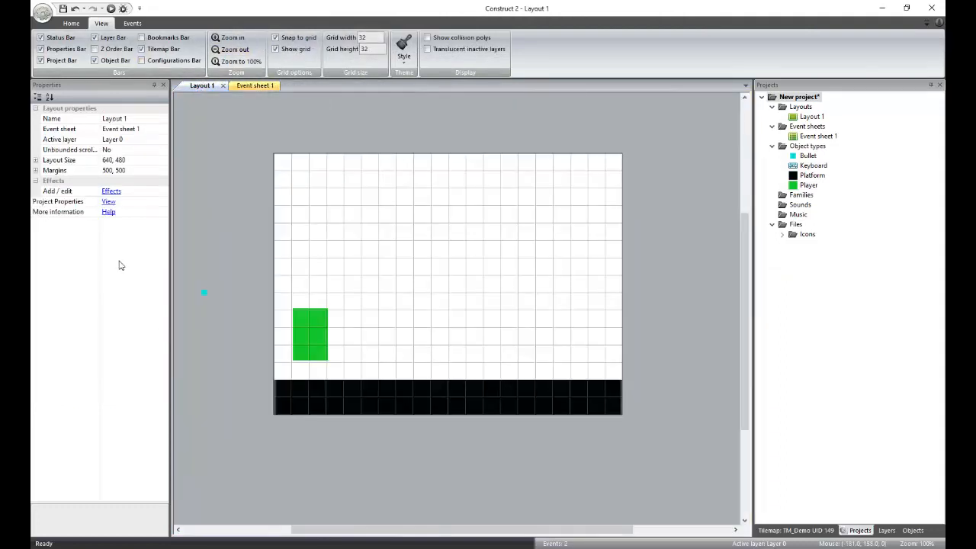
click(114, 200)
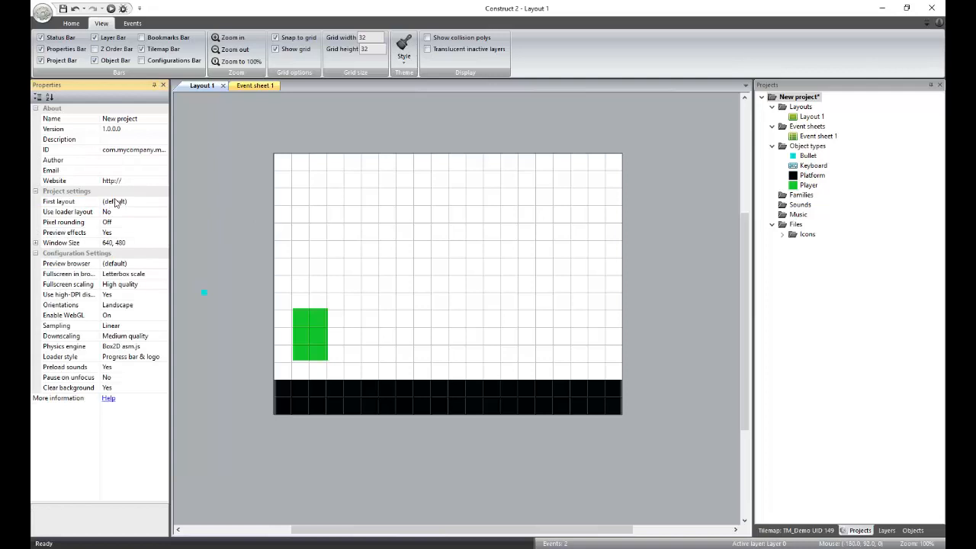
click(161, 264)
click(163, 264)
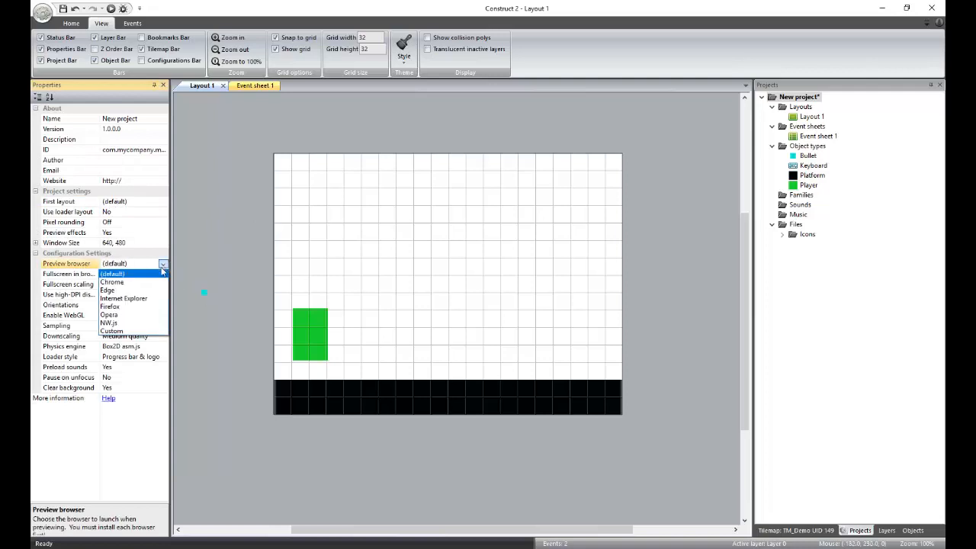
click(126, 327)
click(237, 283)
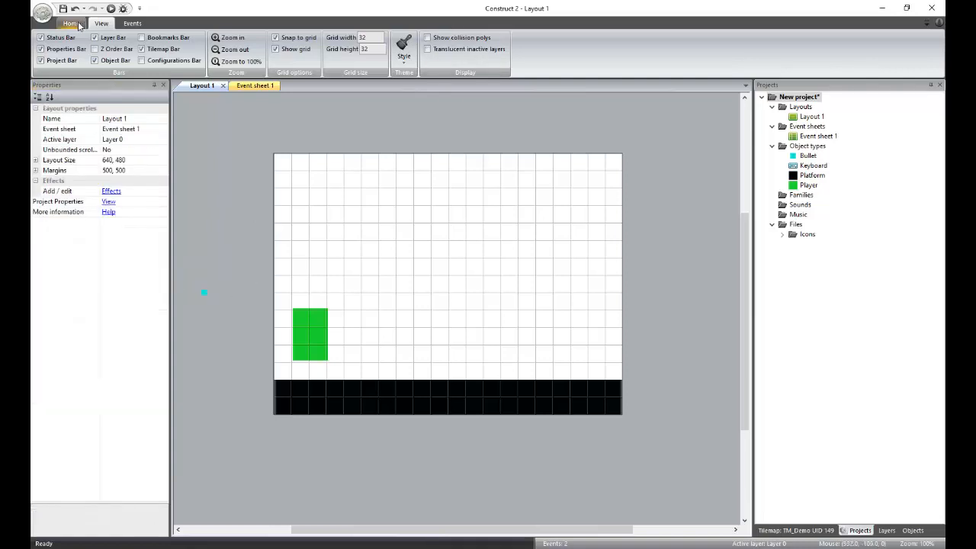
click(111, 8)
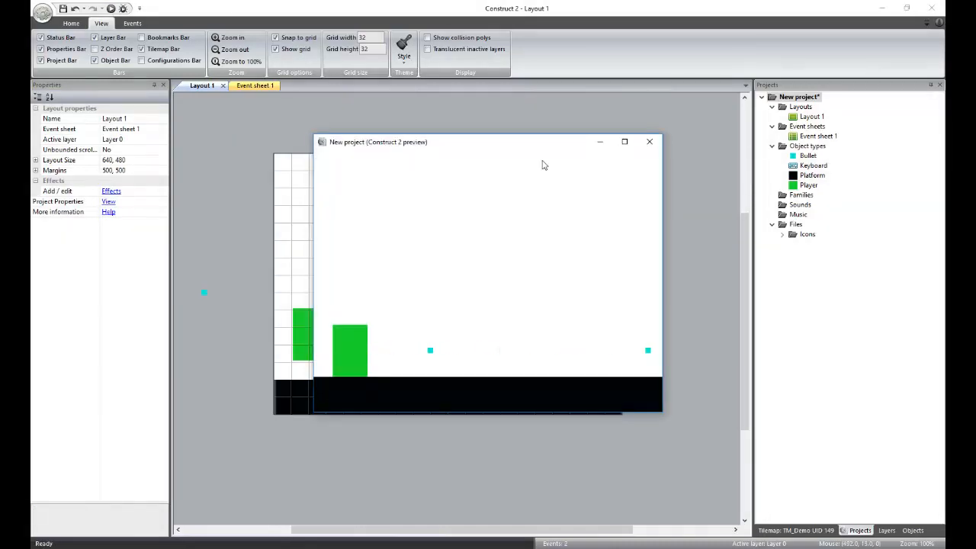
click(651, 142)
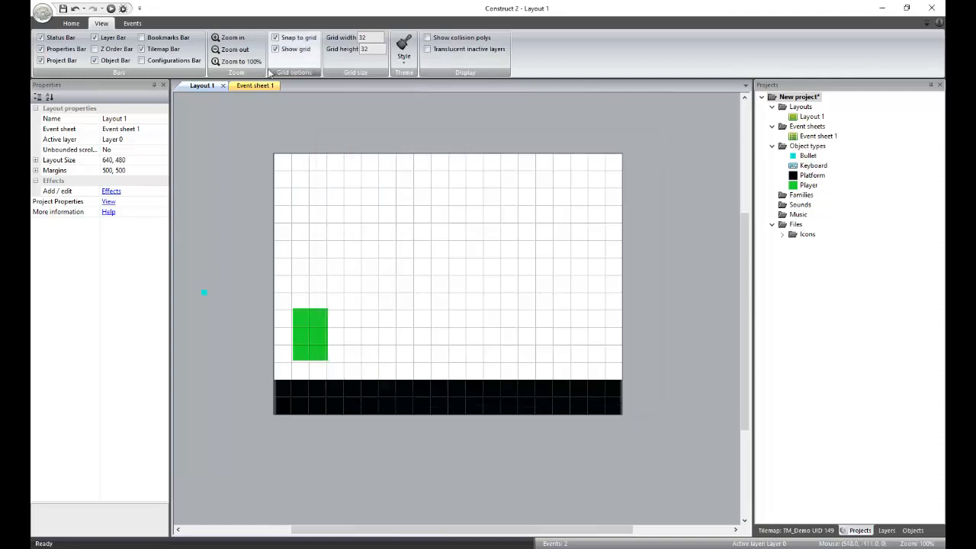
Step: Set the interval of the Every X seconds condition in Event sheet 1 to 0.5 seconds and test it in a preview
click(246, 85)
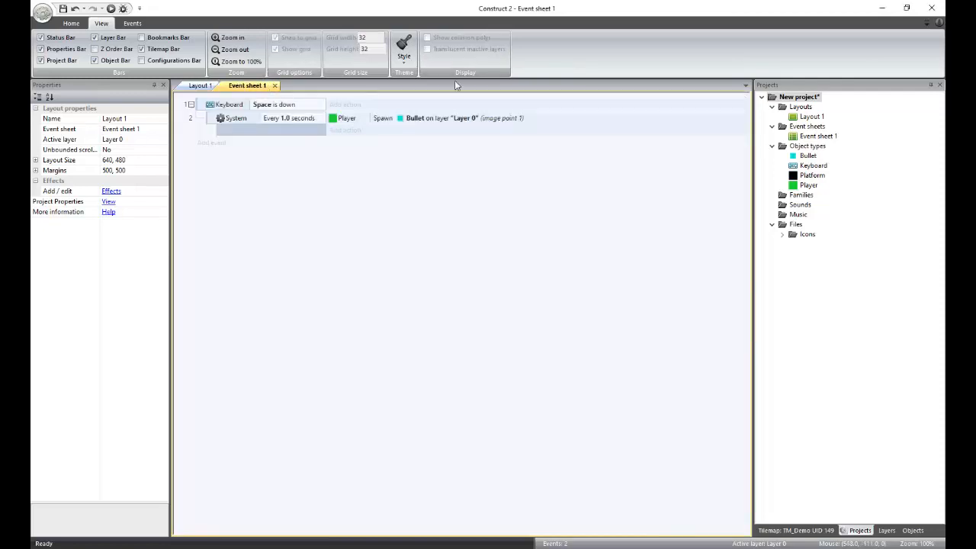
double_click(281, 119)
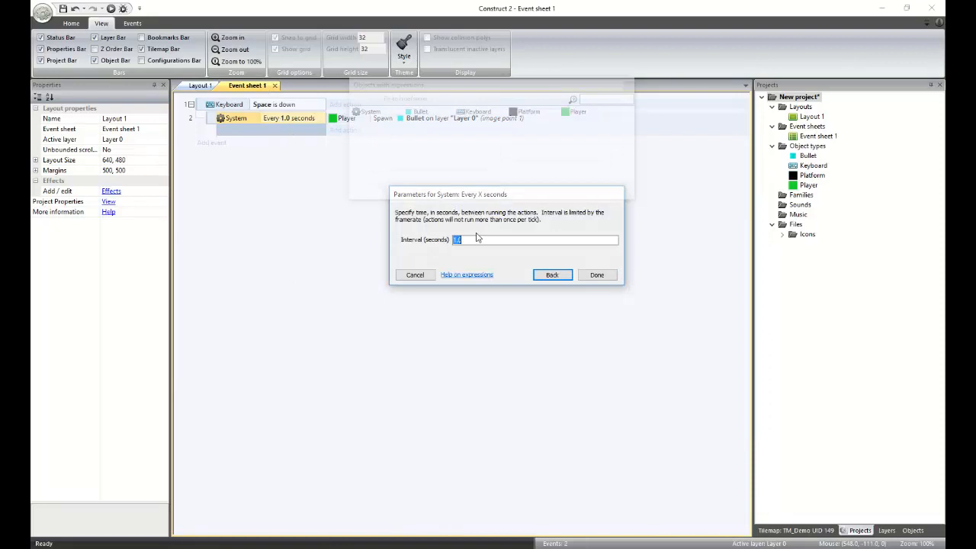
text(0.5)
key(Return)
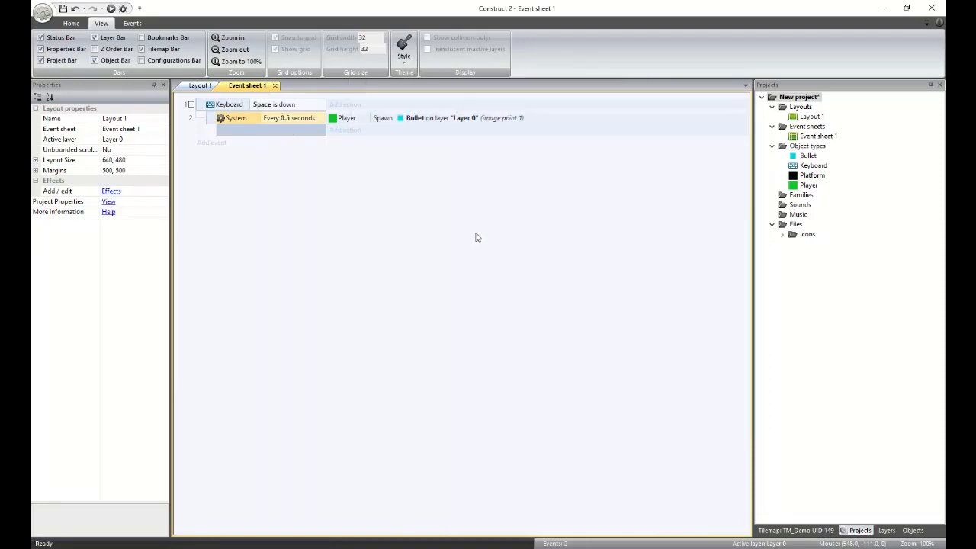
click(111, 8)
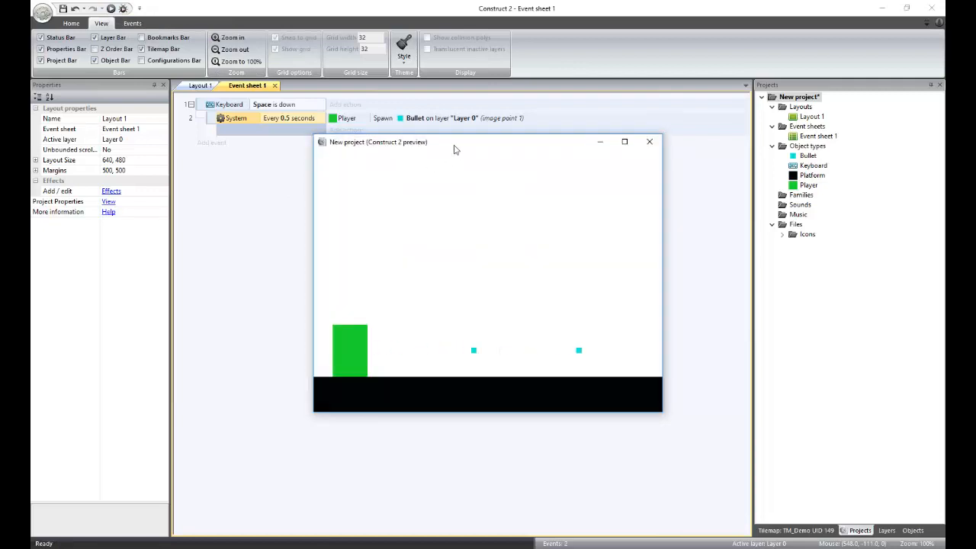
click(650, 143)
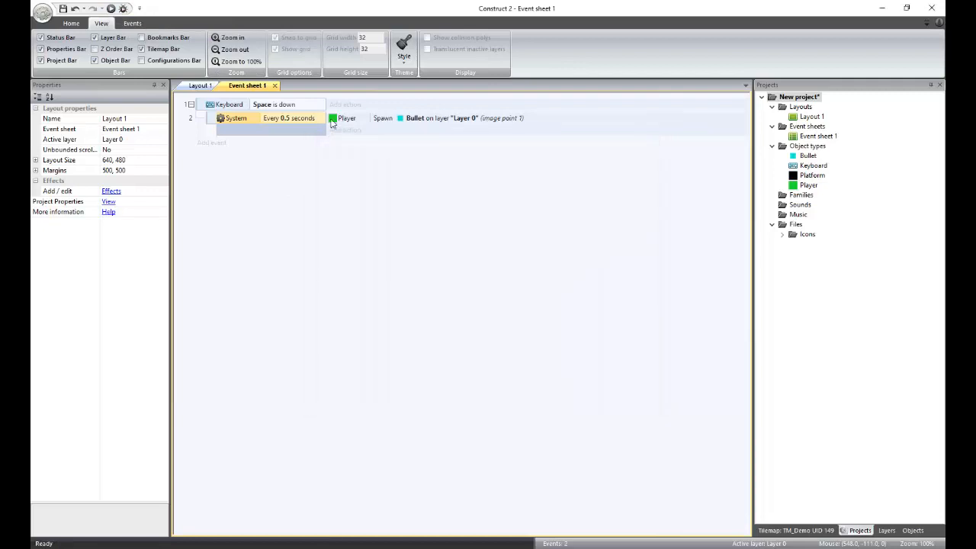
Step: Set the interval of the Every X seconds condition to 0.1 seconds and test continuous firing in a preview
double_click(309, 119)
click(111, 10)
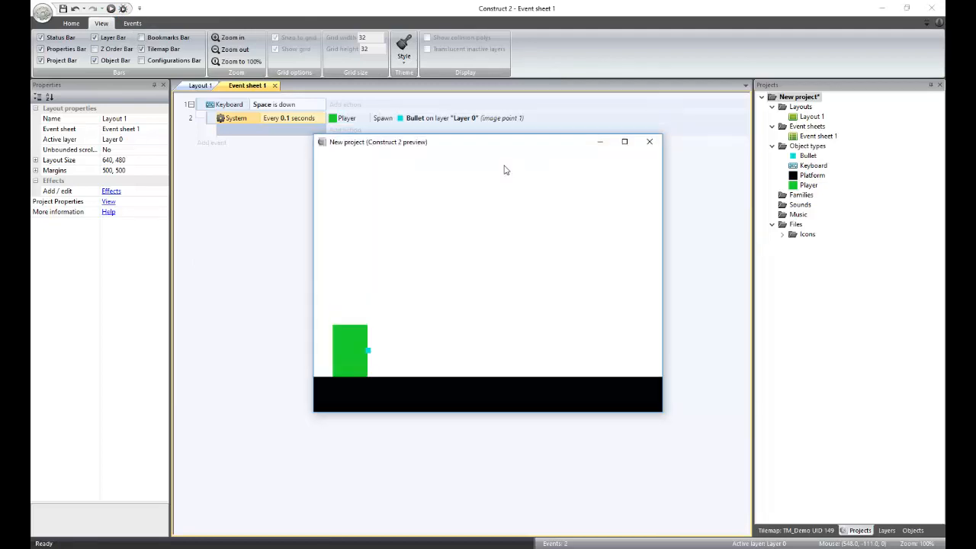
key(space)
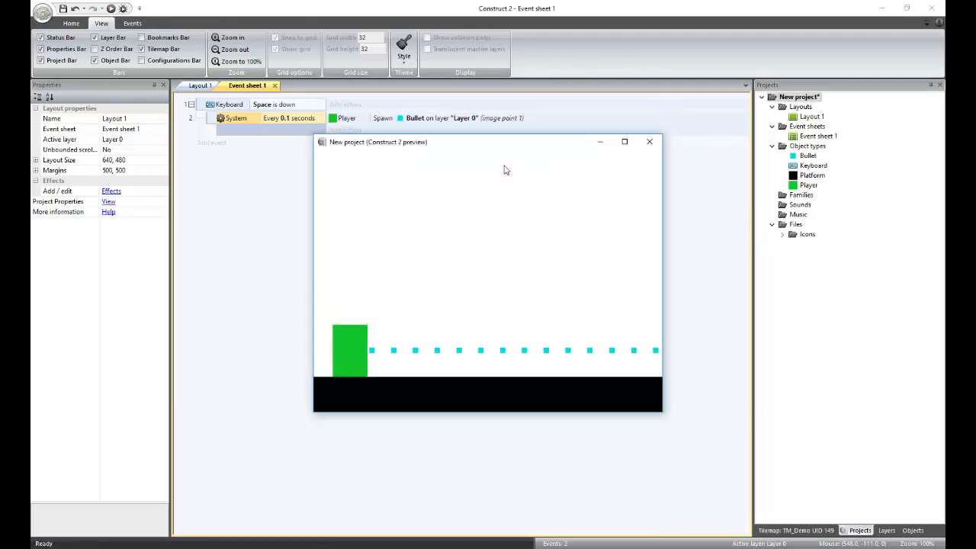
click(646, 143)
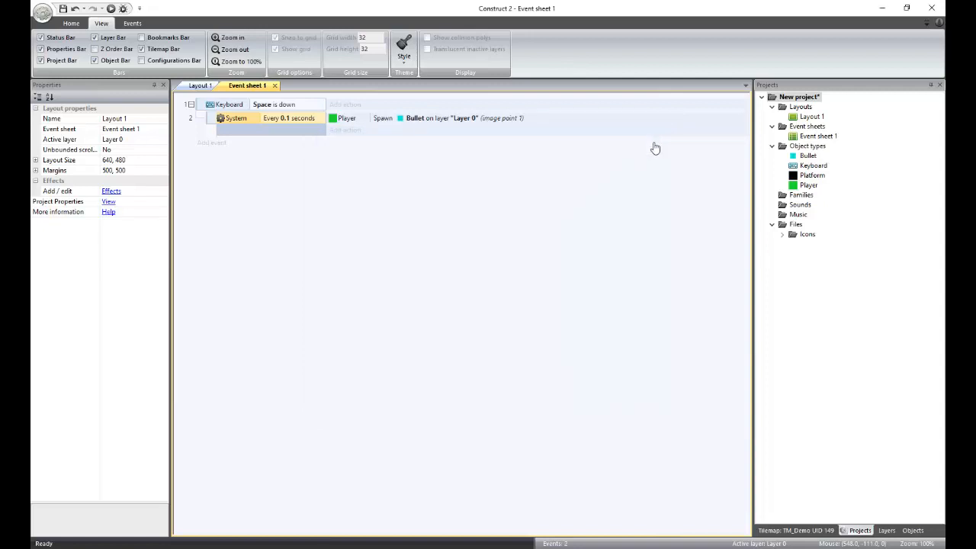